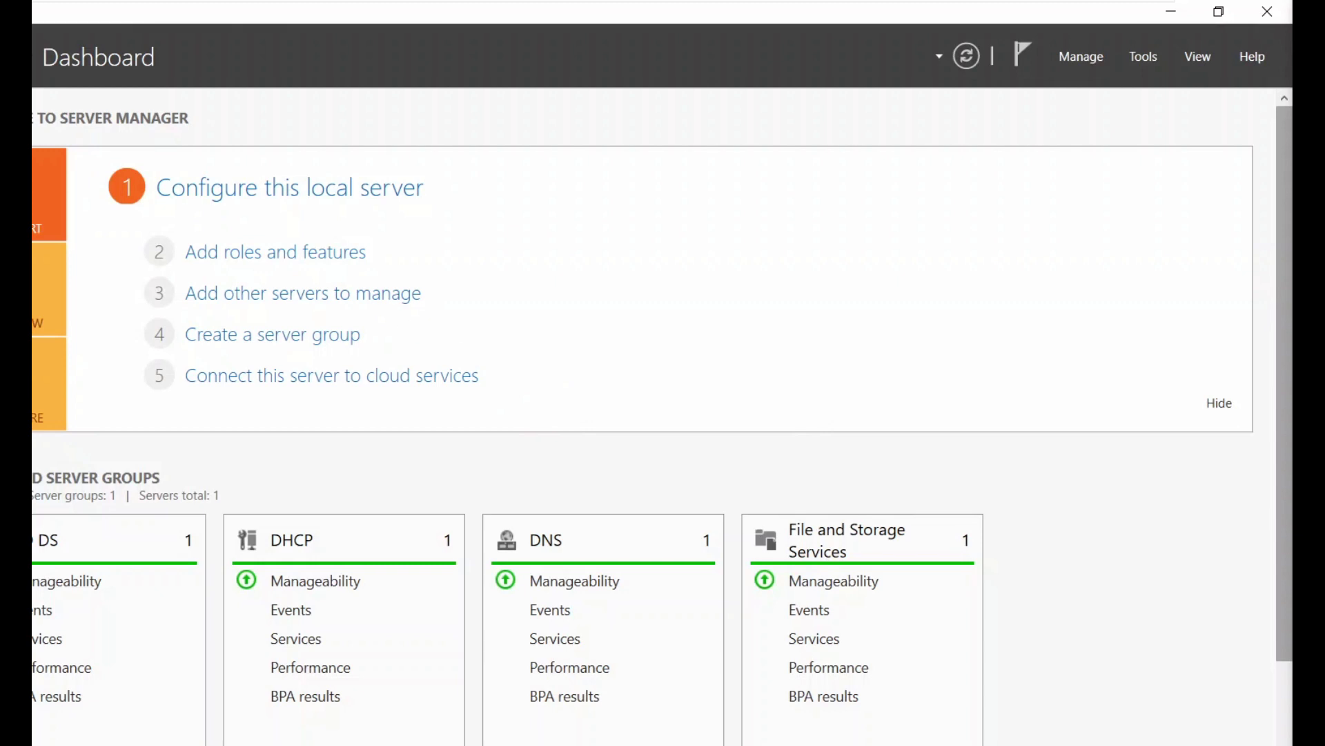
# Launch the DHCP console from Server Manager Tools and enlarge its window and tree pane
pyautogui.click(1144, 61)
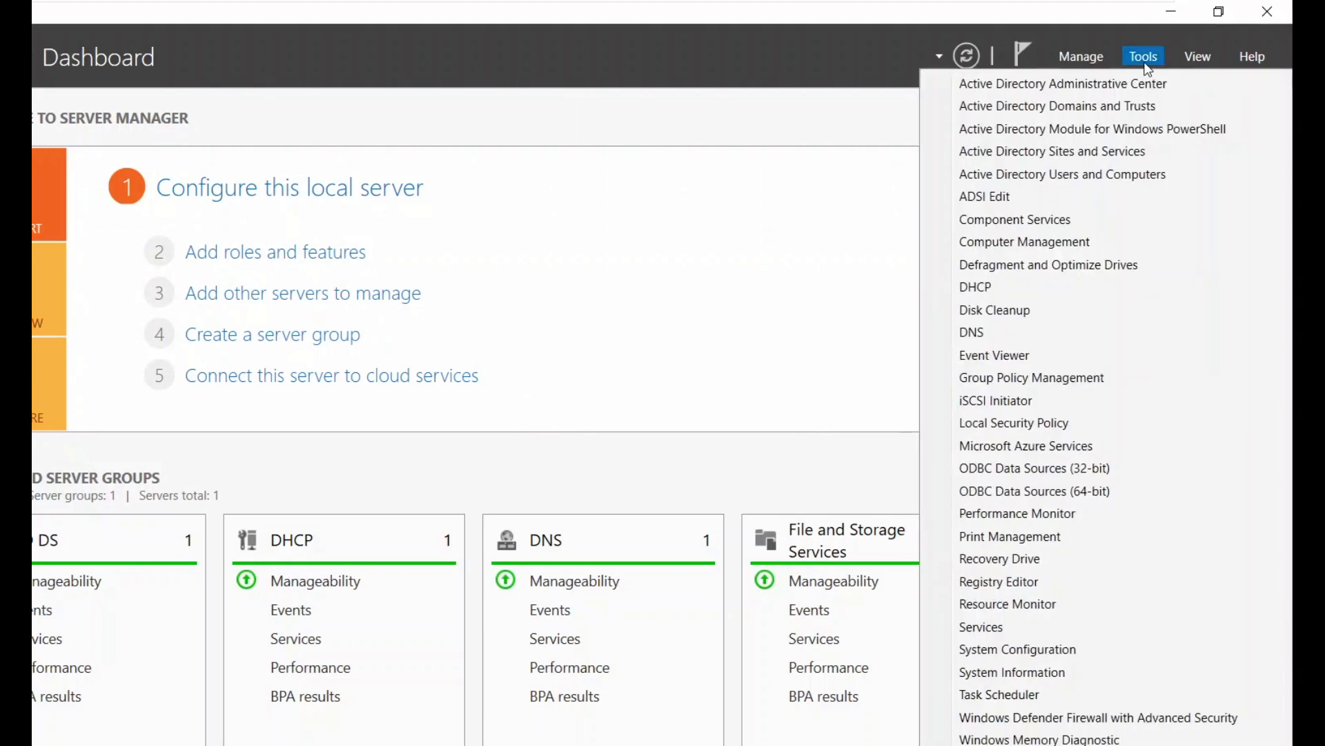
pyautogui.click(992, 287)
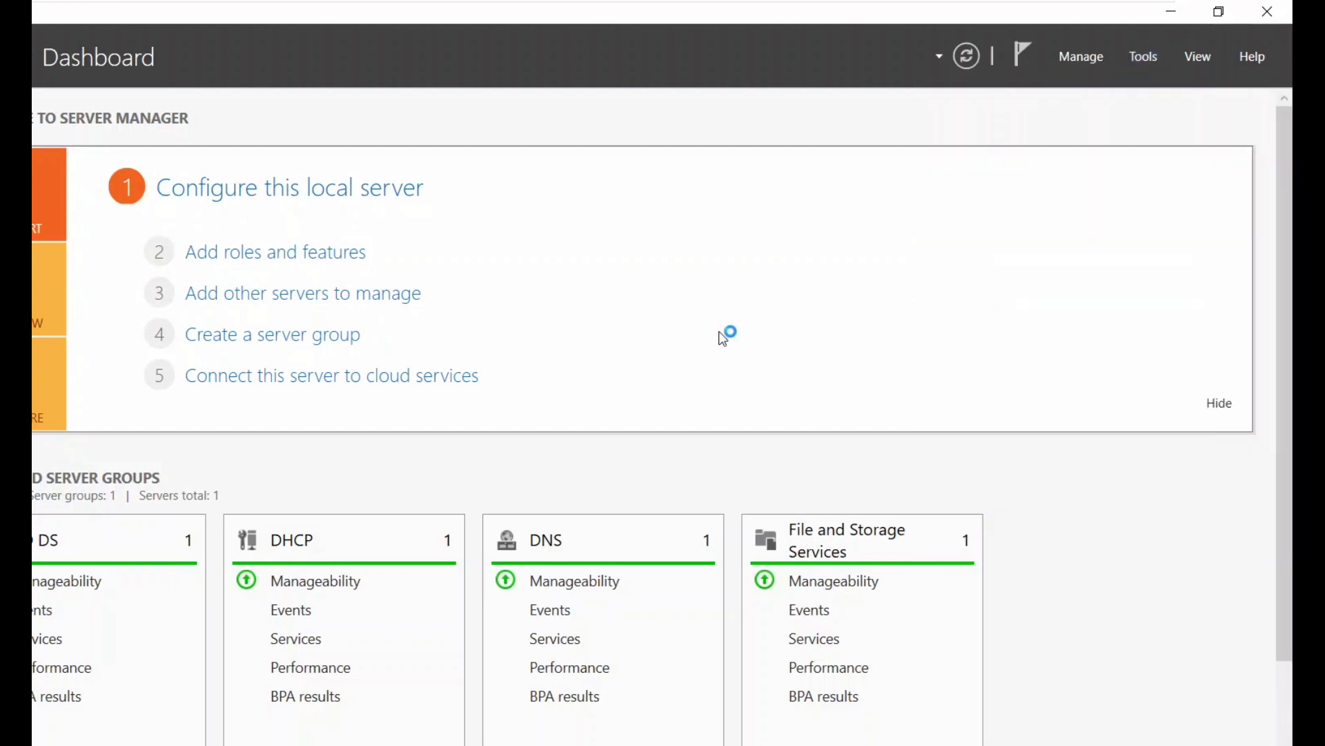
pyautogui.moveTo(118, 93); pyautogui.dragTo(496, 112)
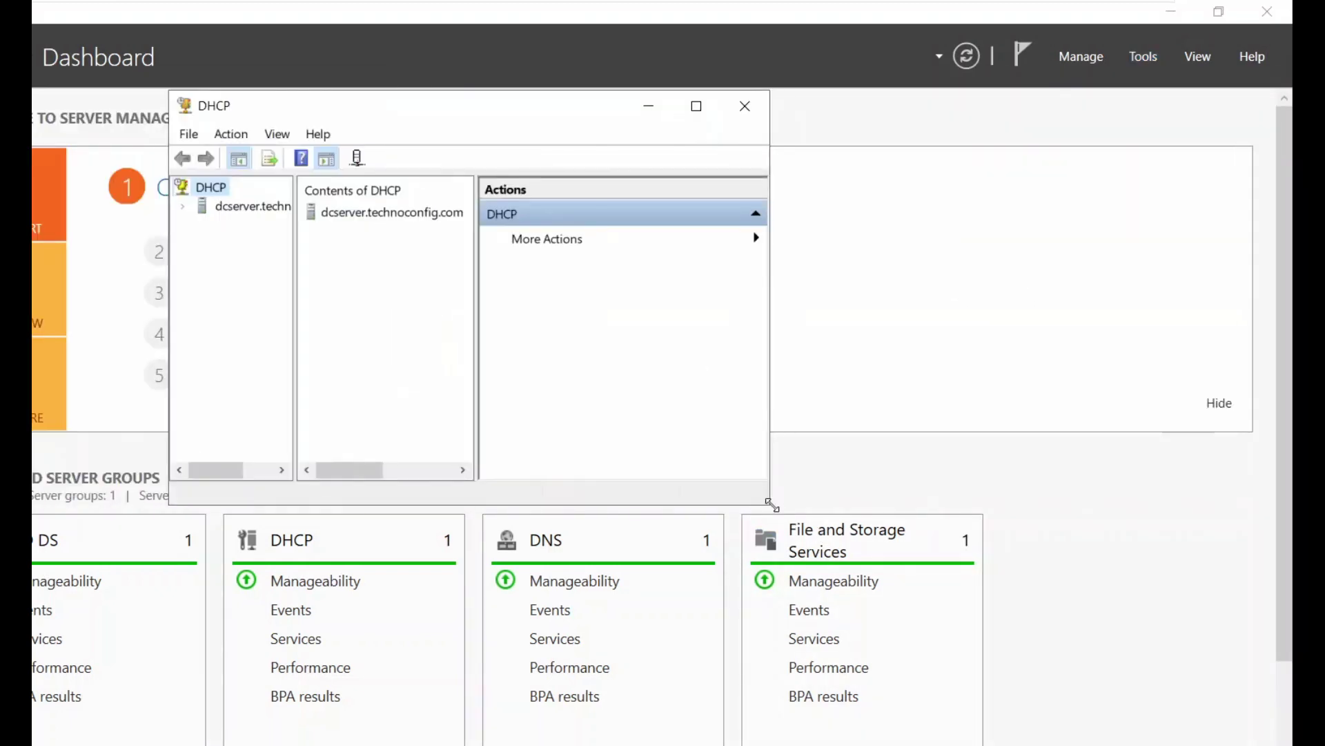
pyautogui.moveTo(771, 505); pyautogui.dragTo(1004, 649)
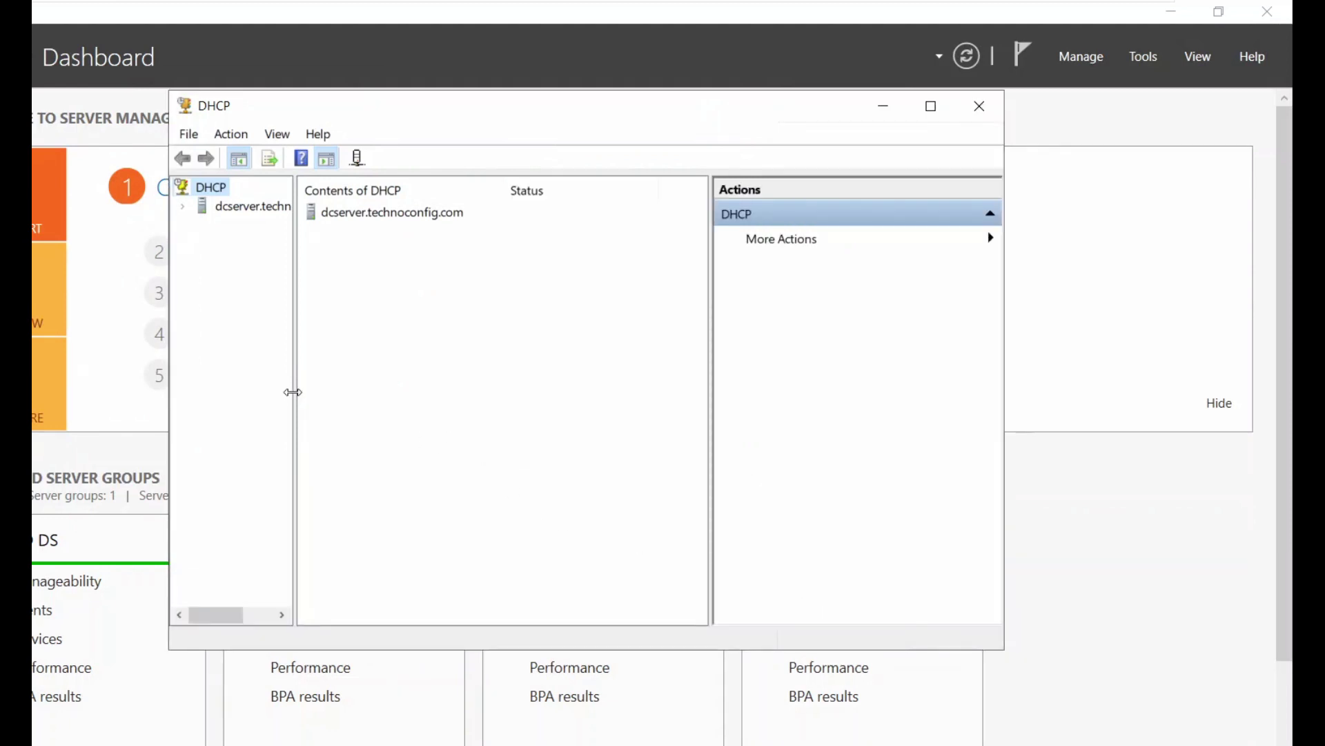
pyautogui.moveTo(293, 392); pyautogui.dragTo(405, 405)
# Expand dcserver.technoconfig.com and its IPv4 node to reveal Scope [192.168.1.0] Emergency Room
pyautogui.click(255, 211)
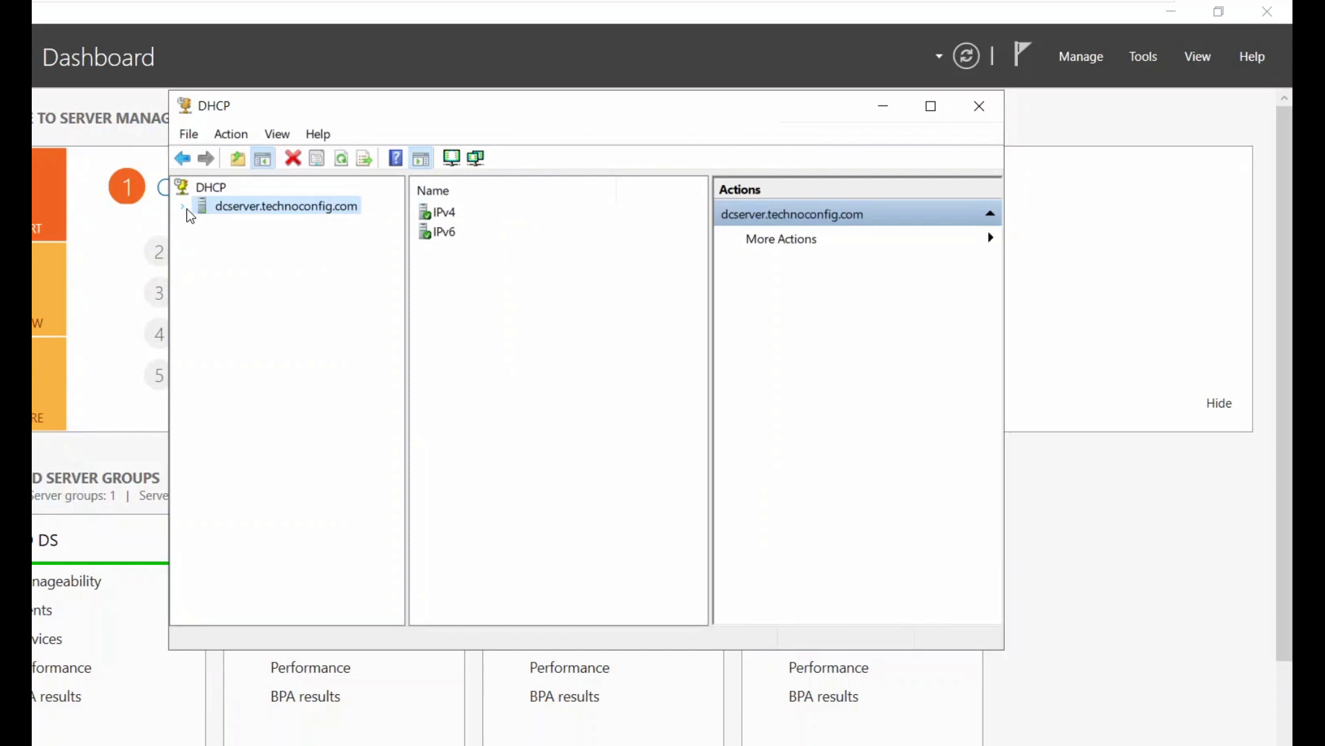
pyautogui.click(183, 207)
pyautogui.doubleClick(245, 226)
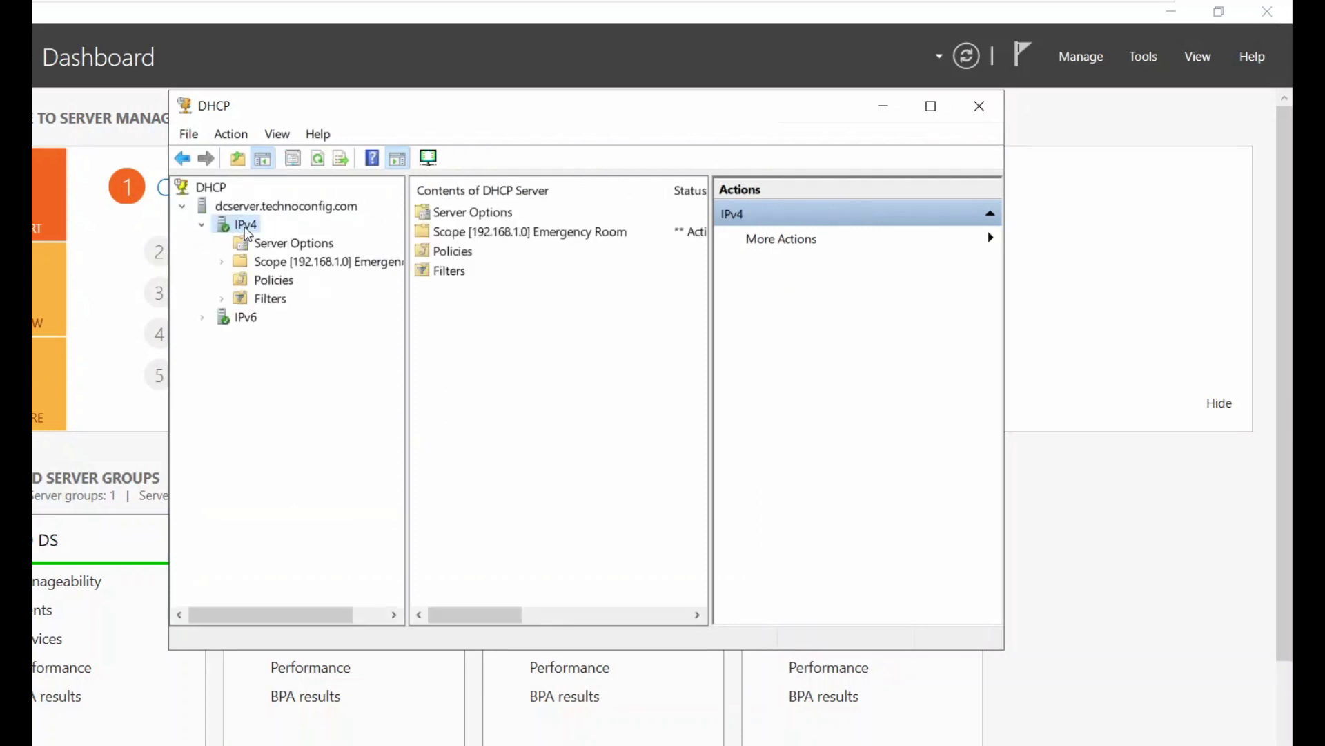
pyautogui.rightClick(246, 229)
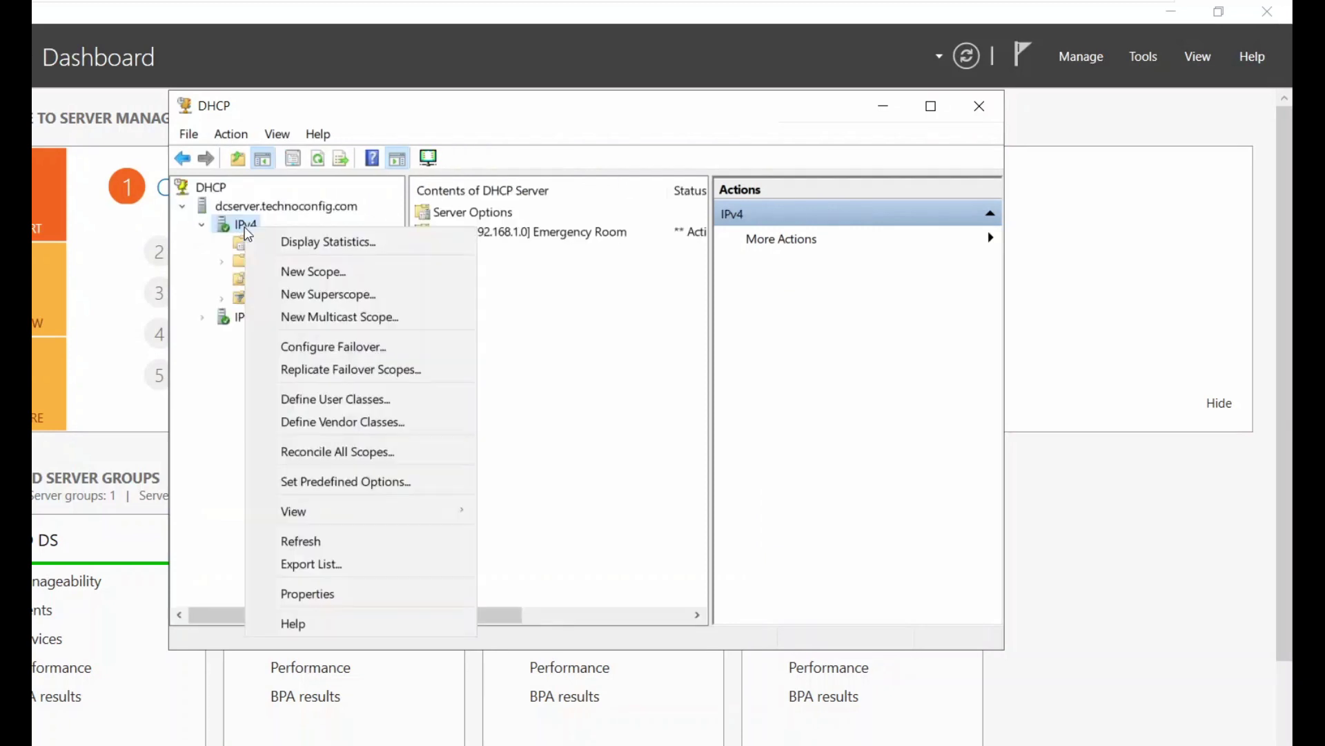
# Start Configure Failover for scope 192.168.1.0 and begin entering partner server 192.168.1.2
pyautogui.click(337, 358)
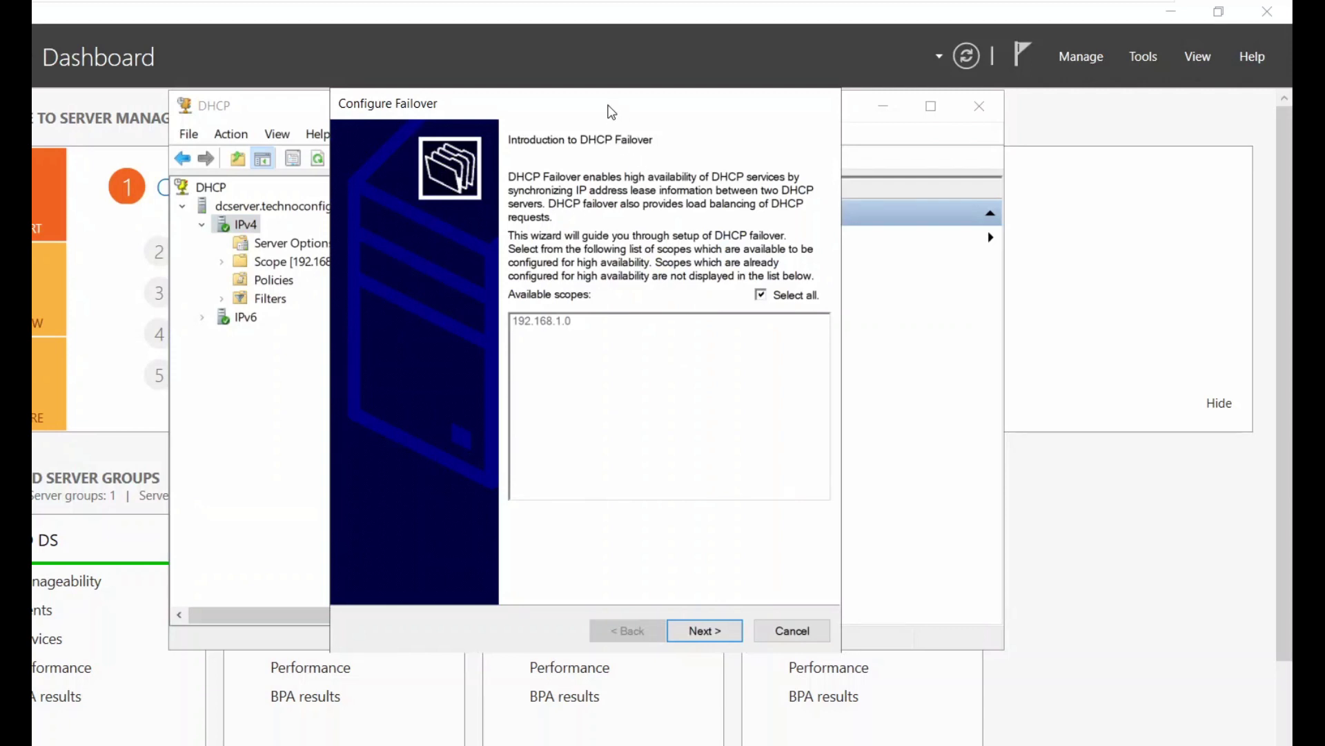
pyautogui.moveTo(611, 111); pyautogui.dragTo(557, 117)
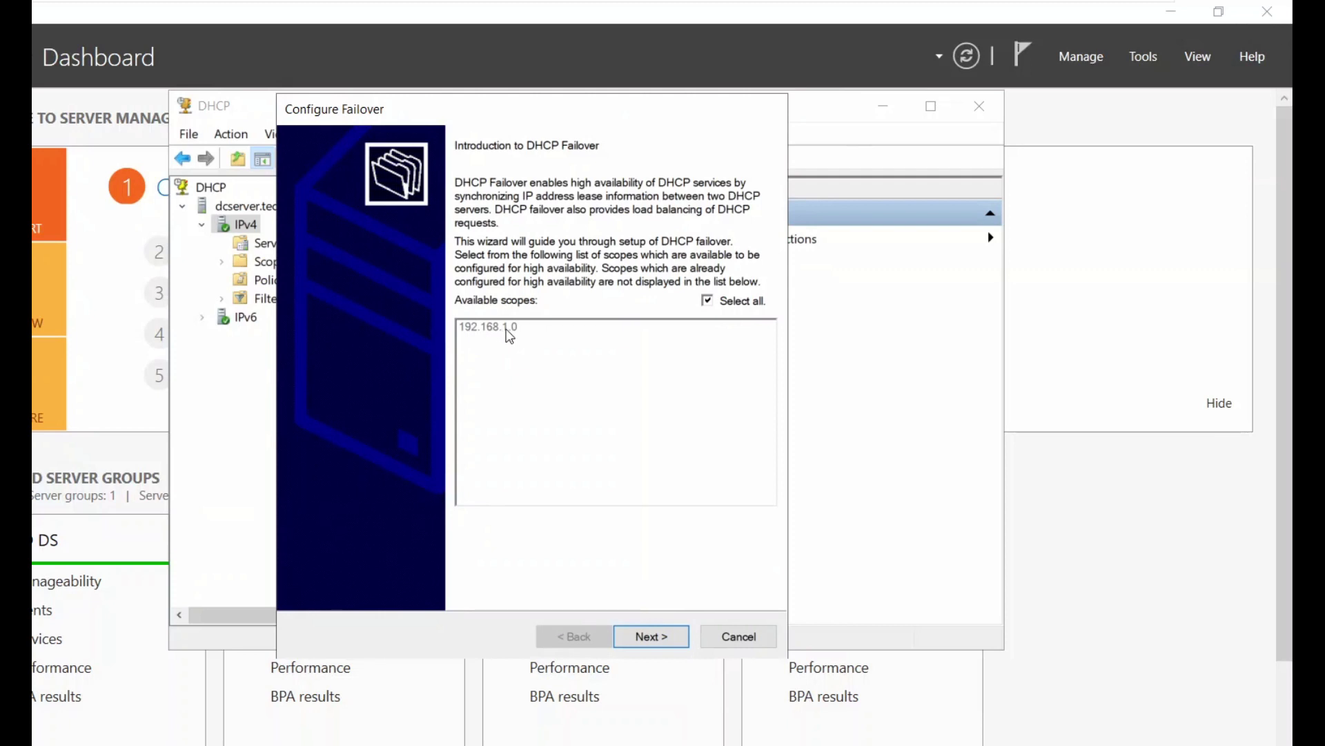
pyautogui.click(645, 638)
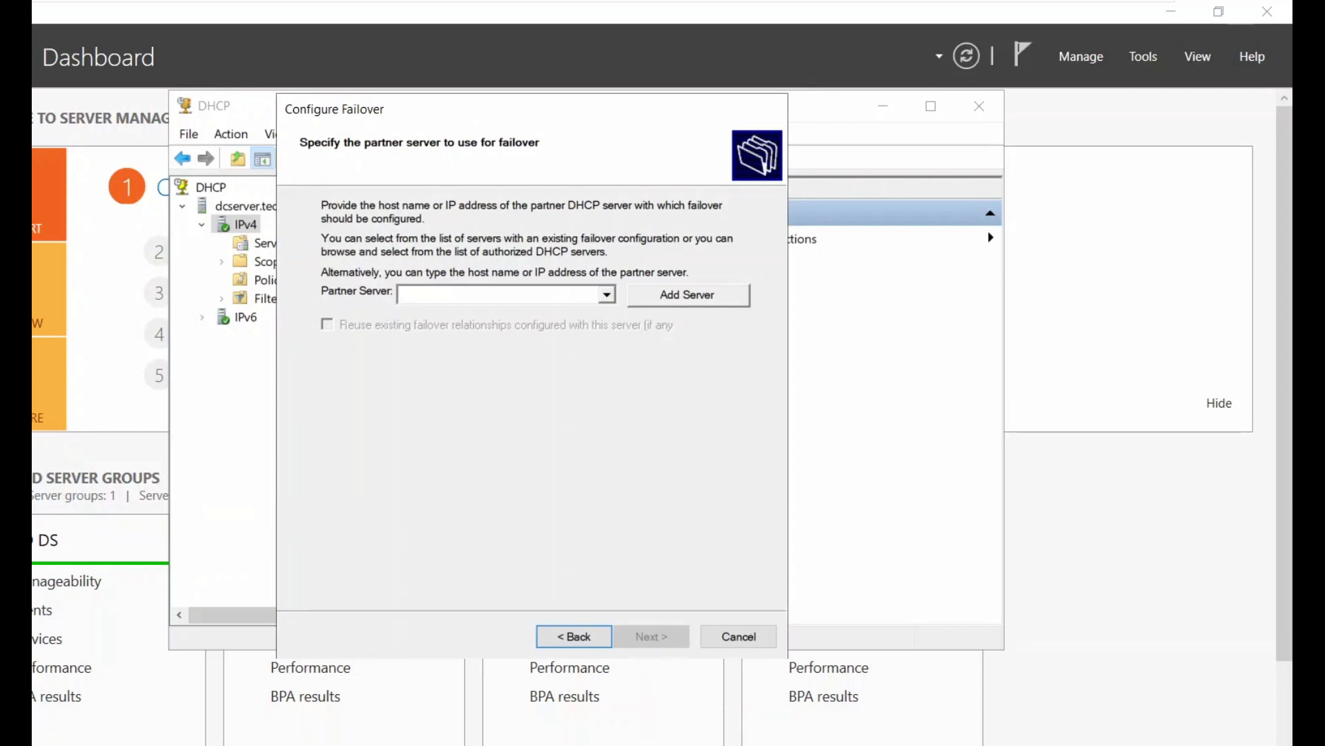
pyautogui.write('192.168')
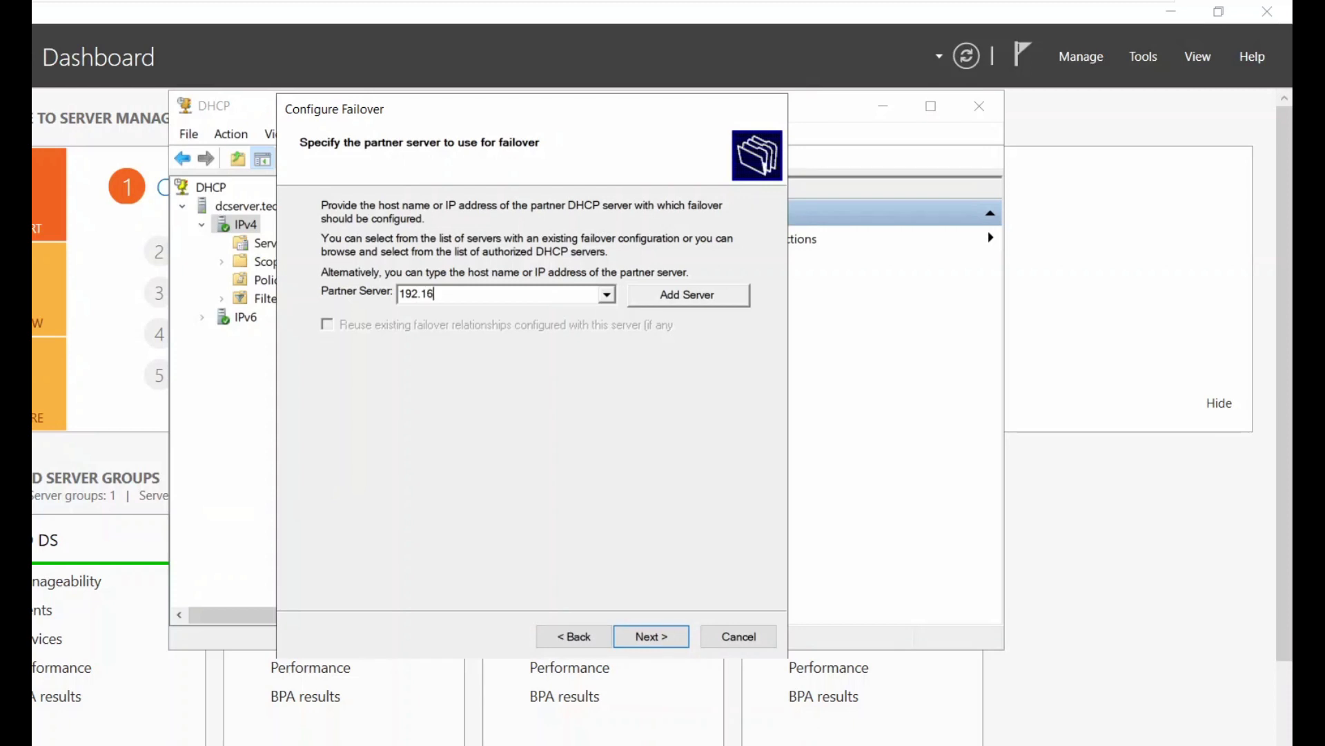
pyautogui.write('.1.2')
# Set failover mode to Hot standby with message authentication off, and finish the wizard
pyautogui.click(661, 636)
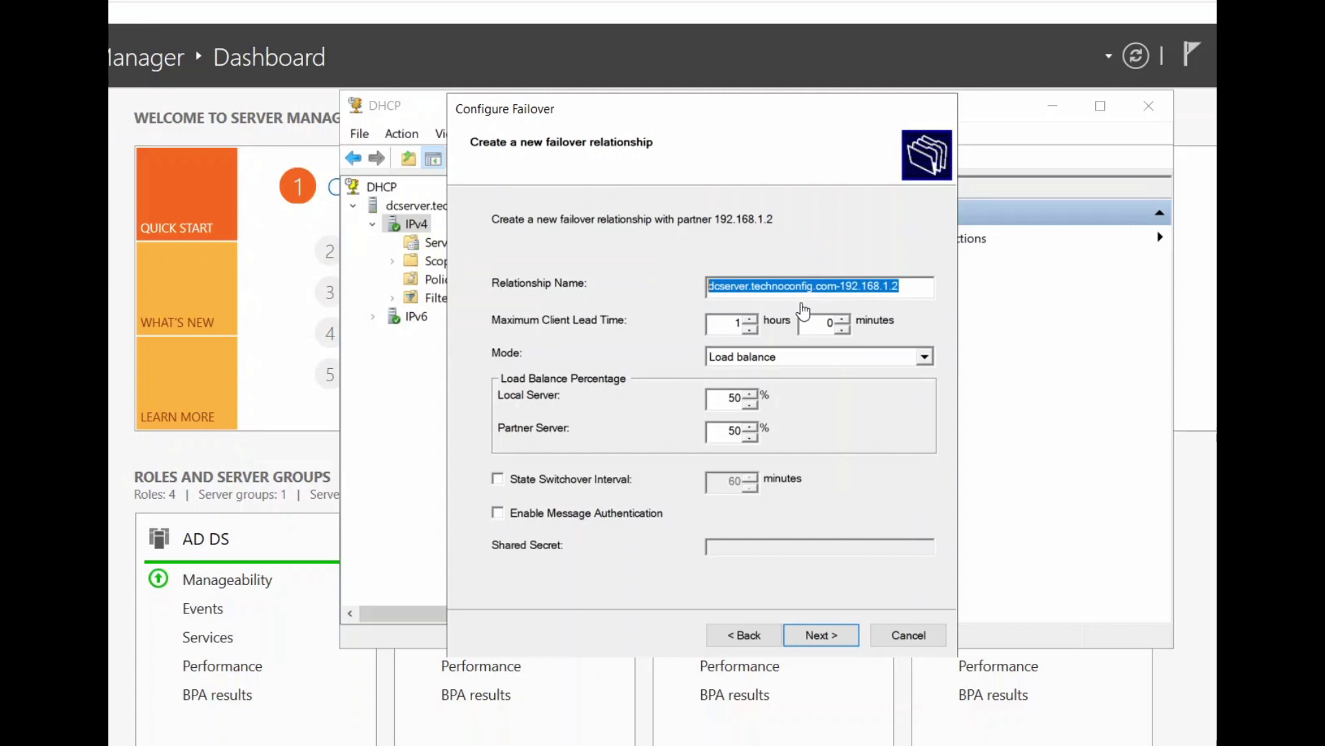
pyautogui.click(766, 286)
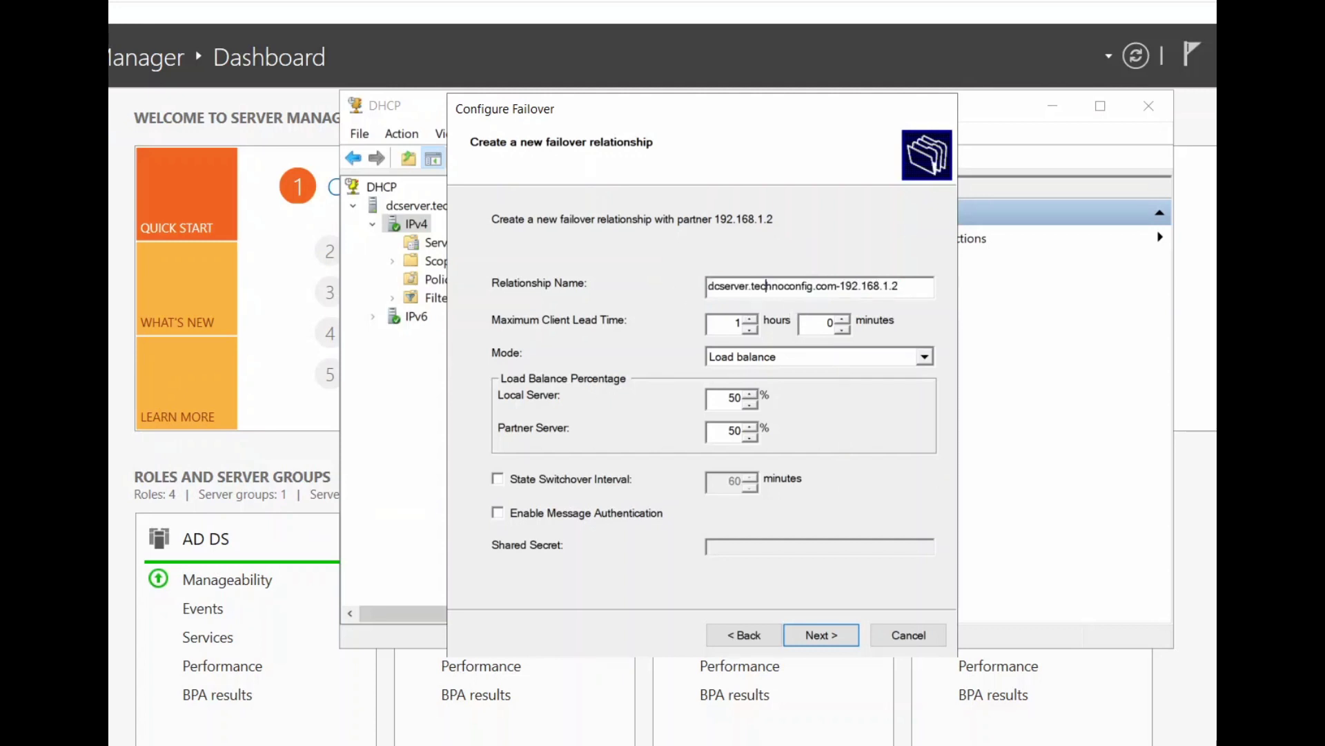
pyautogui.click(762, 355)
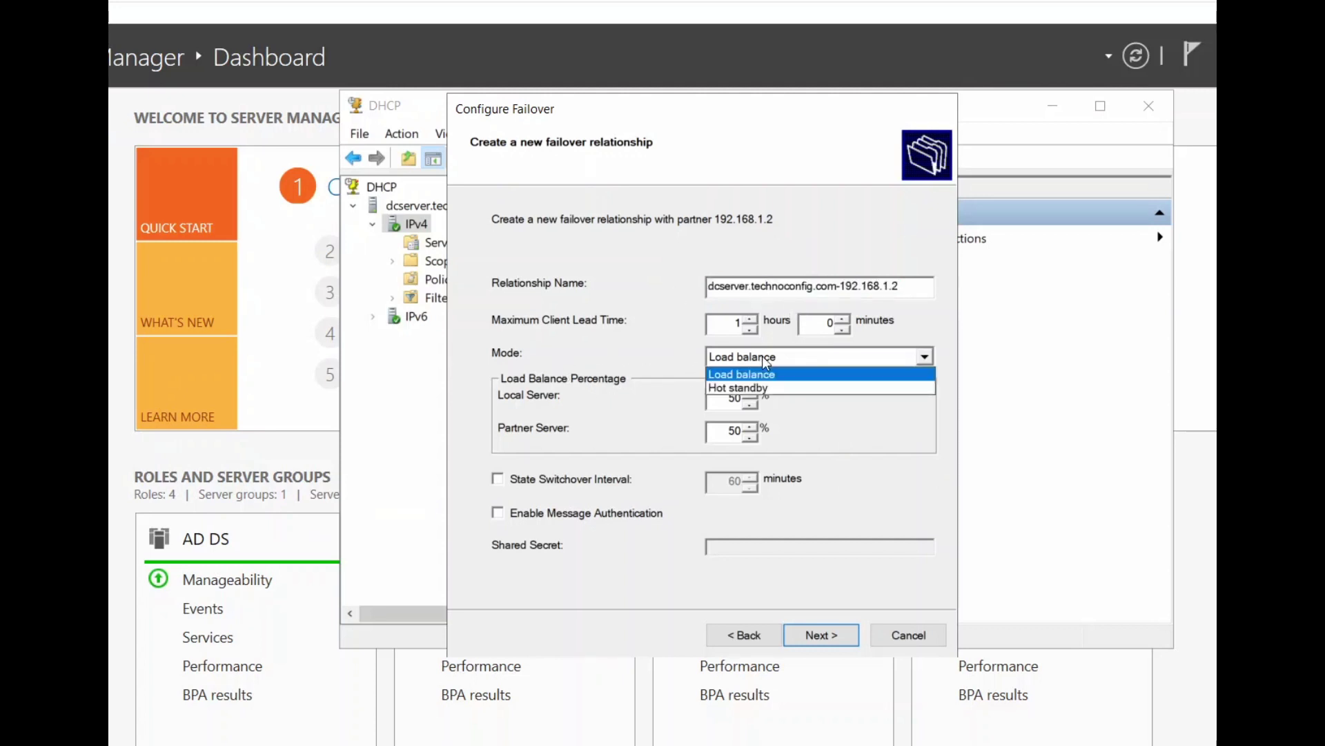
pyautogui.click(752, 384)
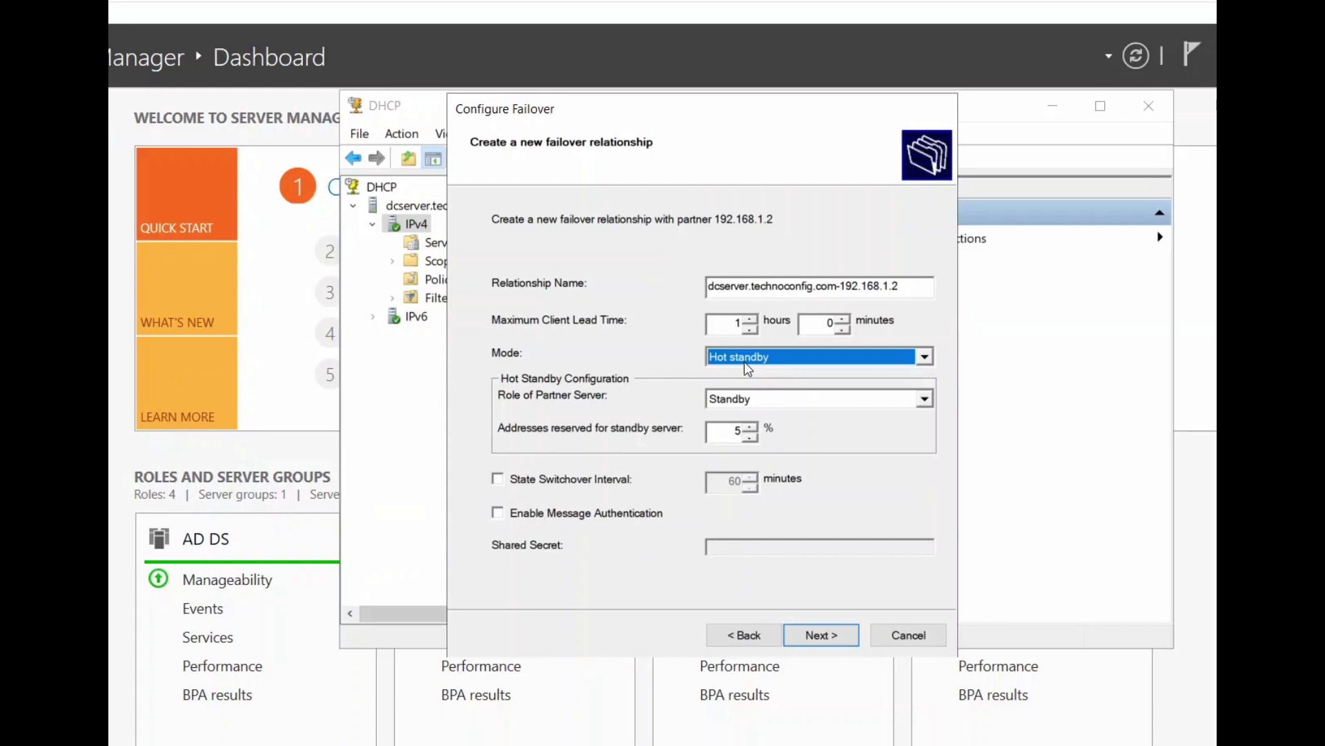
pyautogui.click(499, 511)
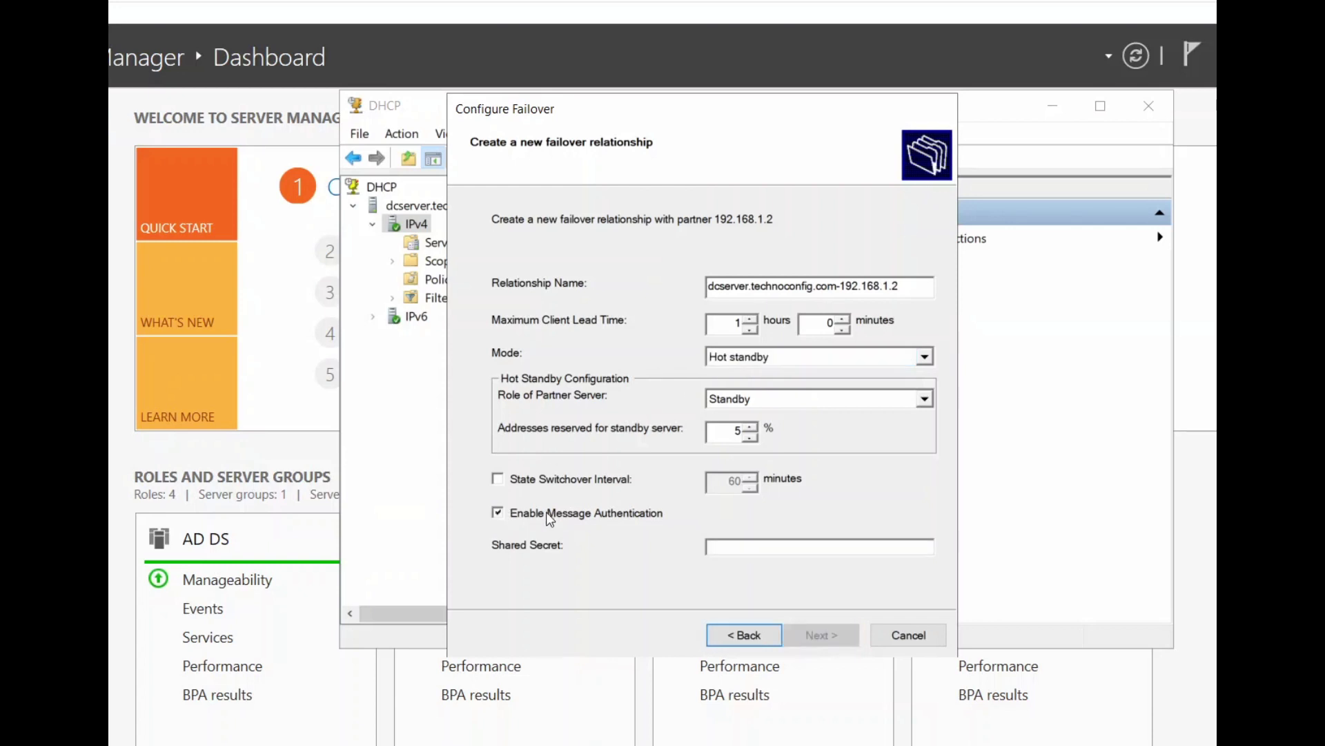
pyautogui.click(499, 513)
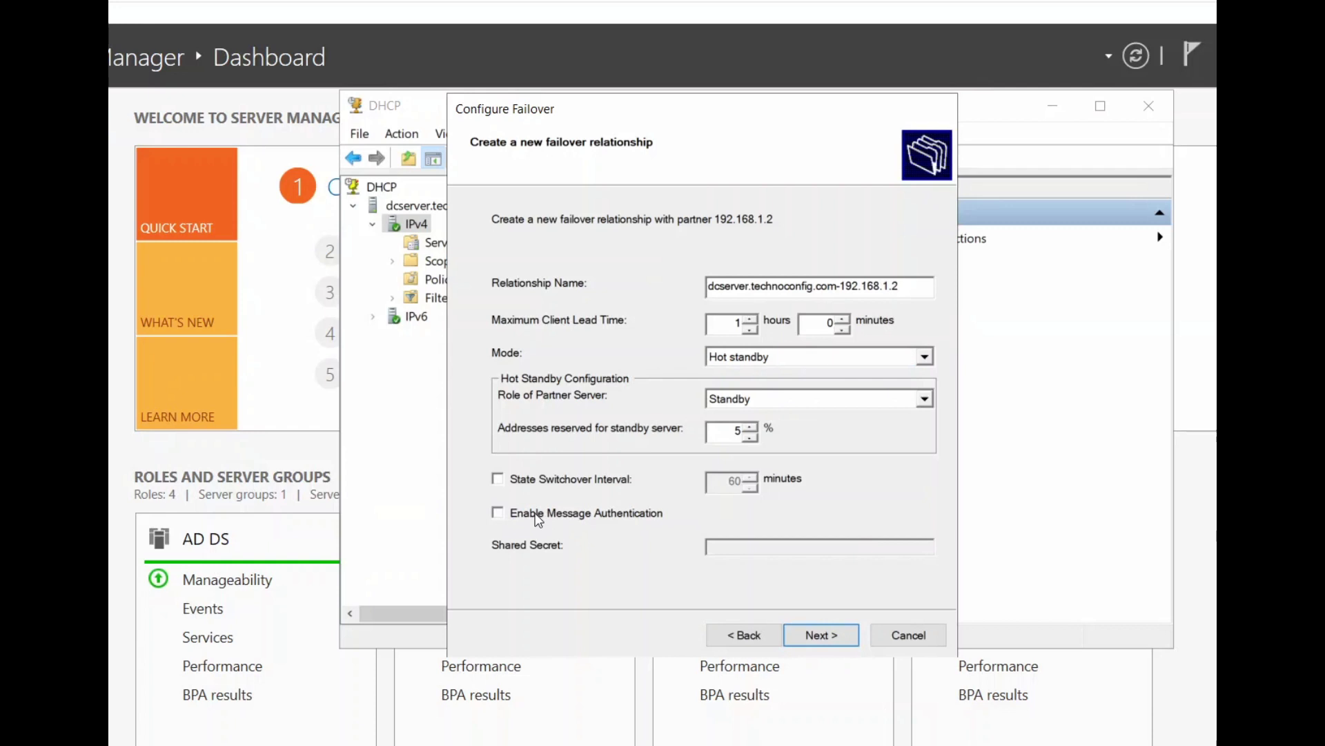
pyautogui.click(820, 636)
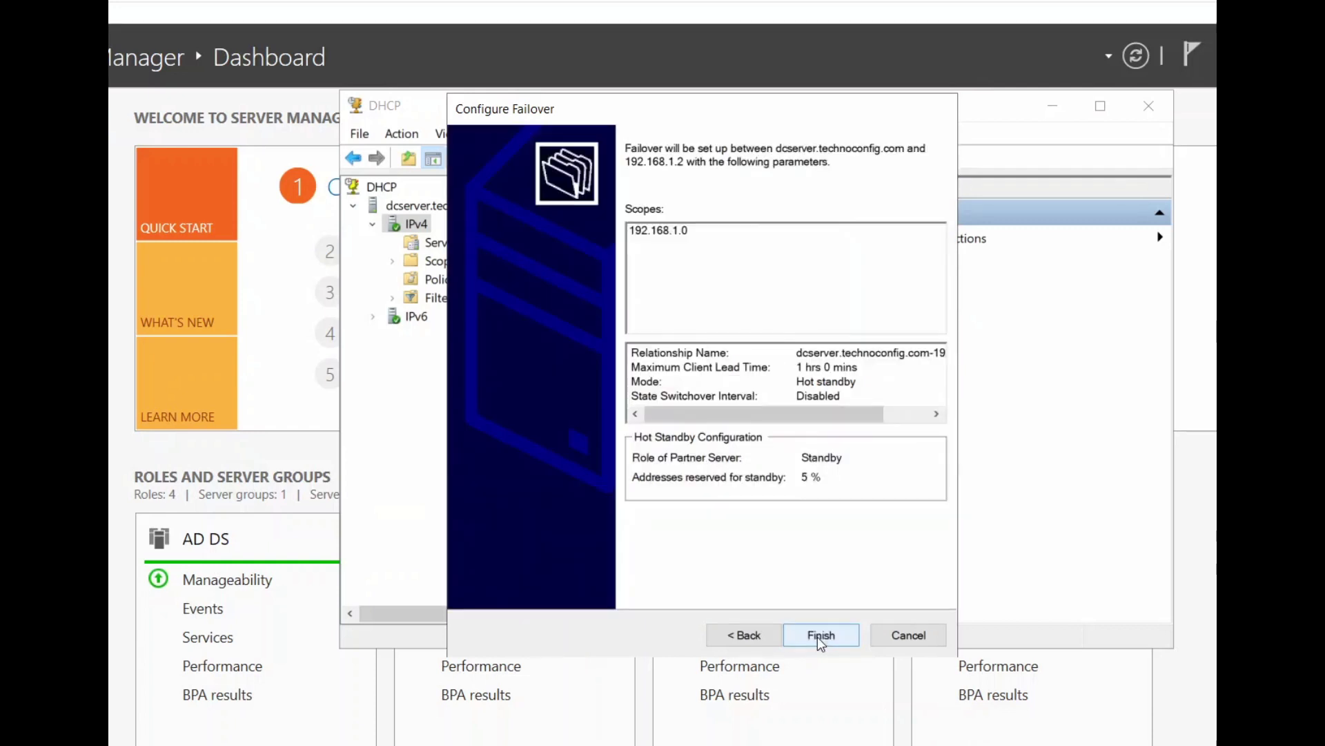
pyautogui.click(819, 640)
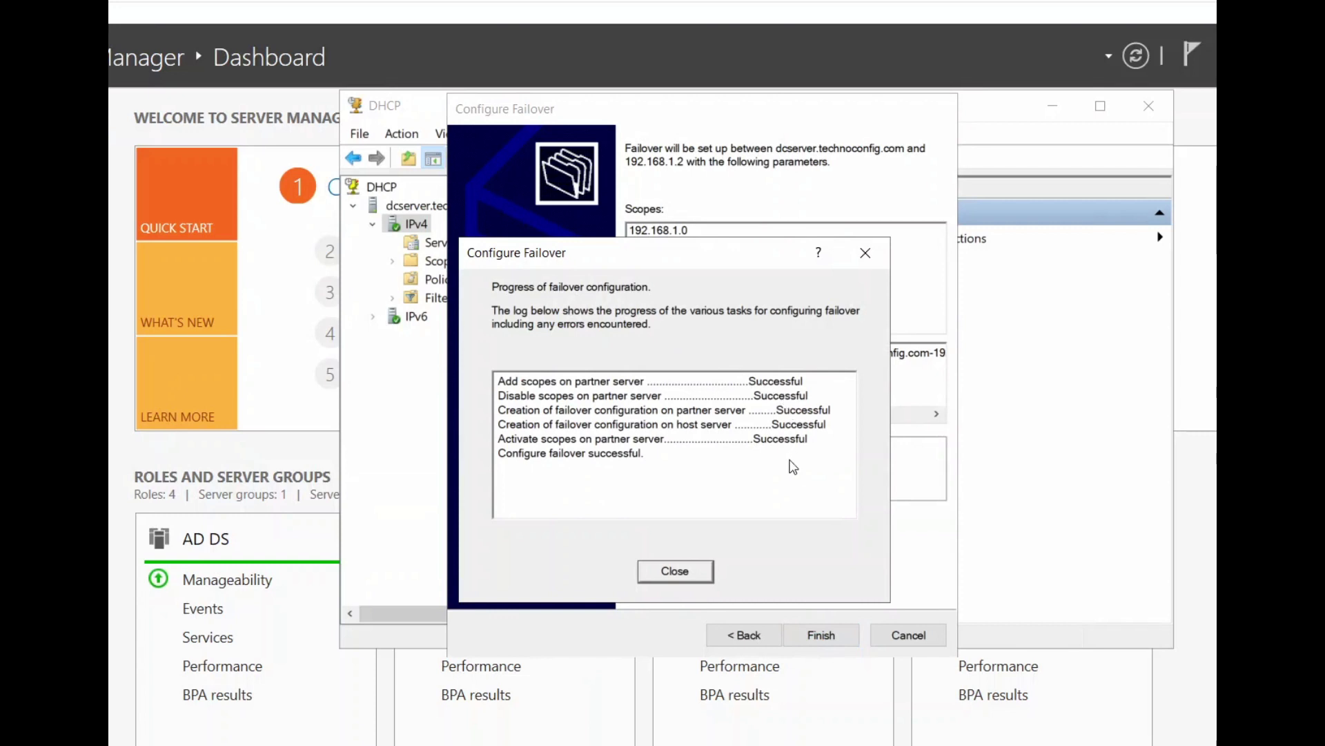
# Close the failover progress report after all tasks succeed
pyautogui.click(693, 571)
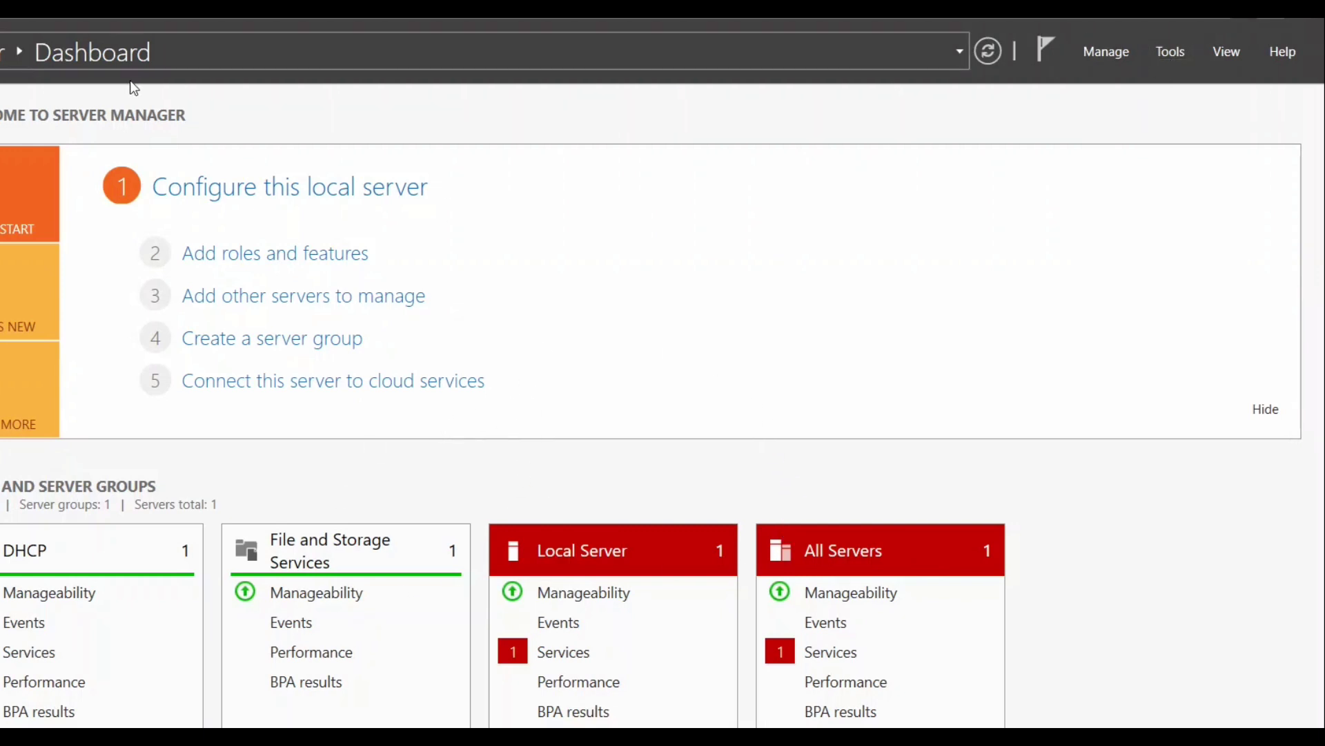
# Launch the DHCP console for server02 and enlarge its window and tree pane
pyautogui.click(1178, 56)
pyautogui.click(992, 156)
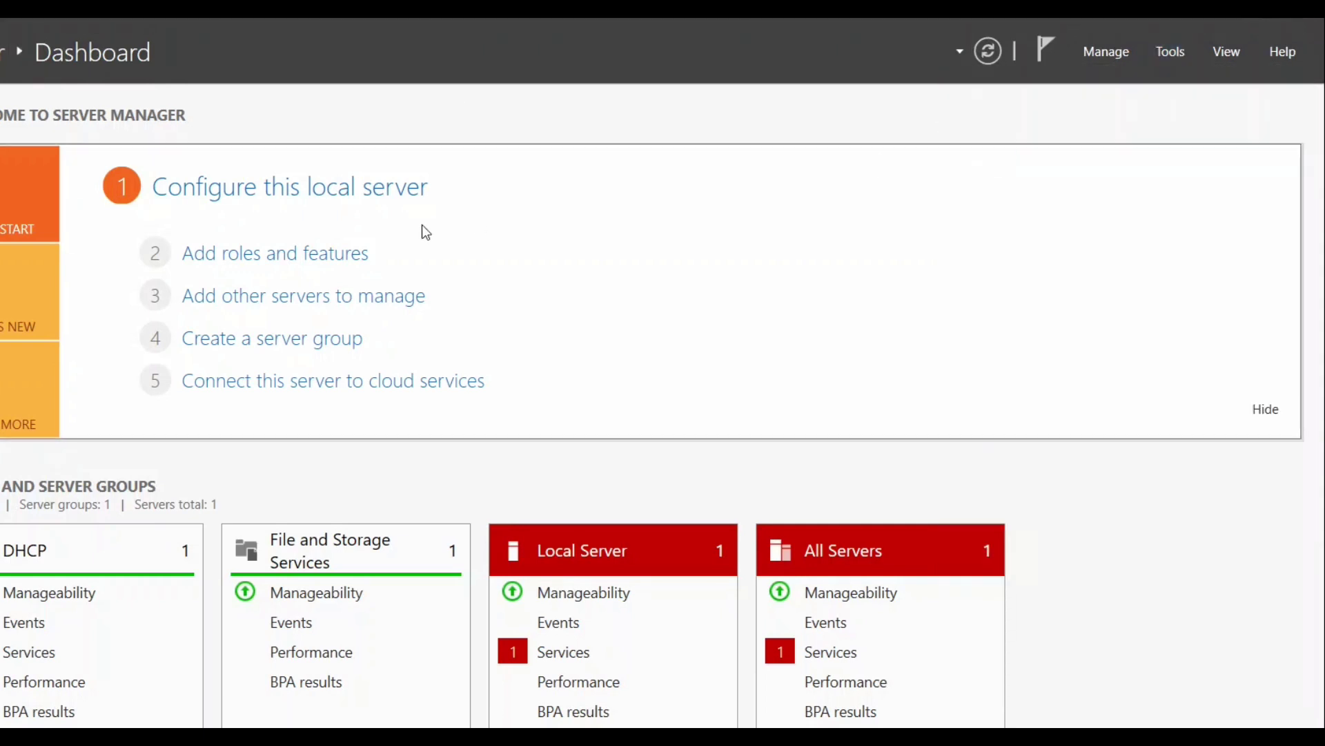
pyautogui.moveTo(196, 90); pyautogui.dragTo(527, 118)
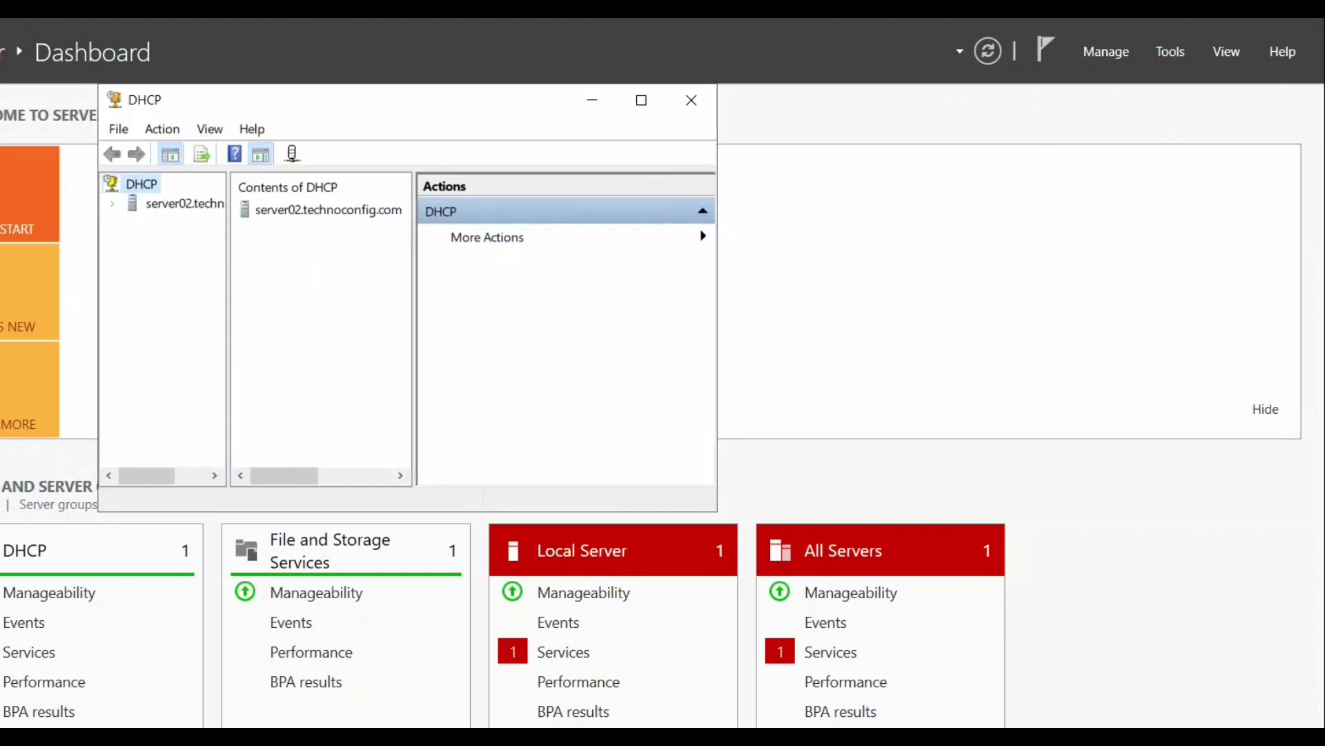
pyautogui.moveTo(718, 512); pyautogui.dragTo(1168, 682)
pyautogui.moveTo(227, 313); pyautogui.dragTo(366, 312)
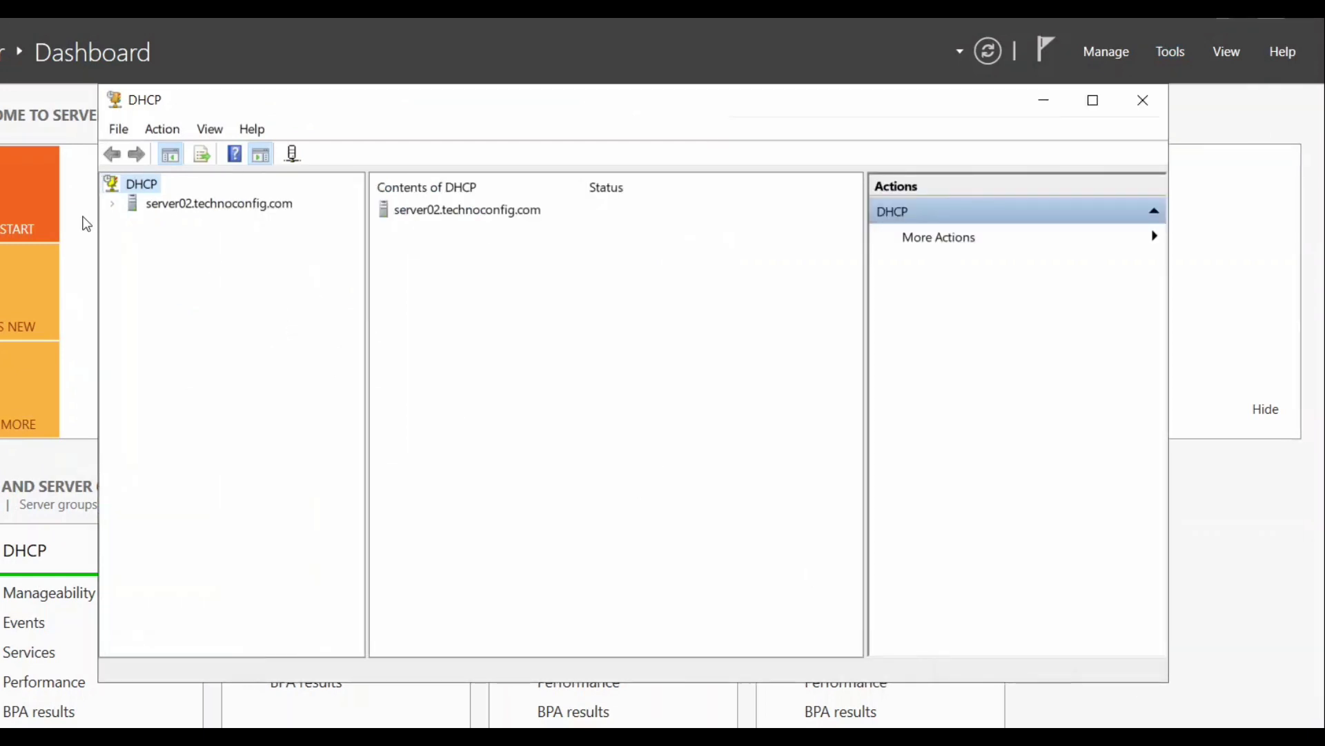
# Expand server02's IPv4 Emergency Room scope and view its Address Pool and Reservations
pyautogui.click(196, 203)
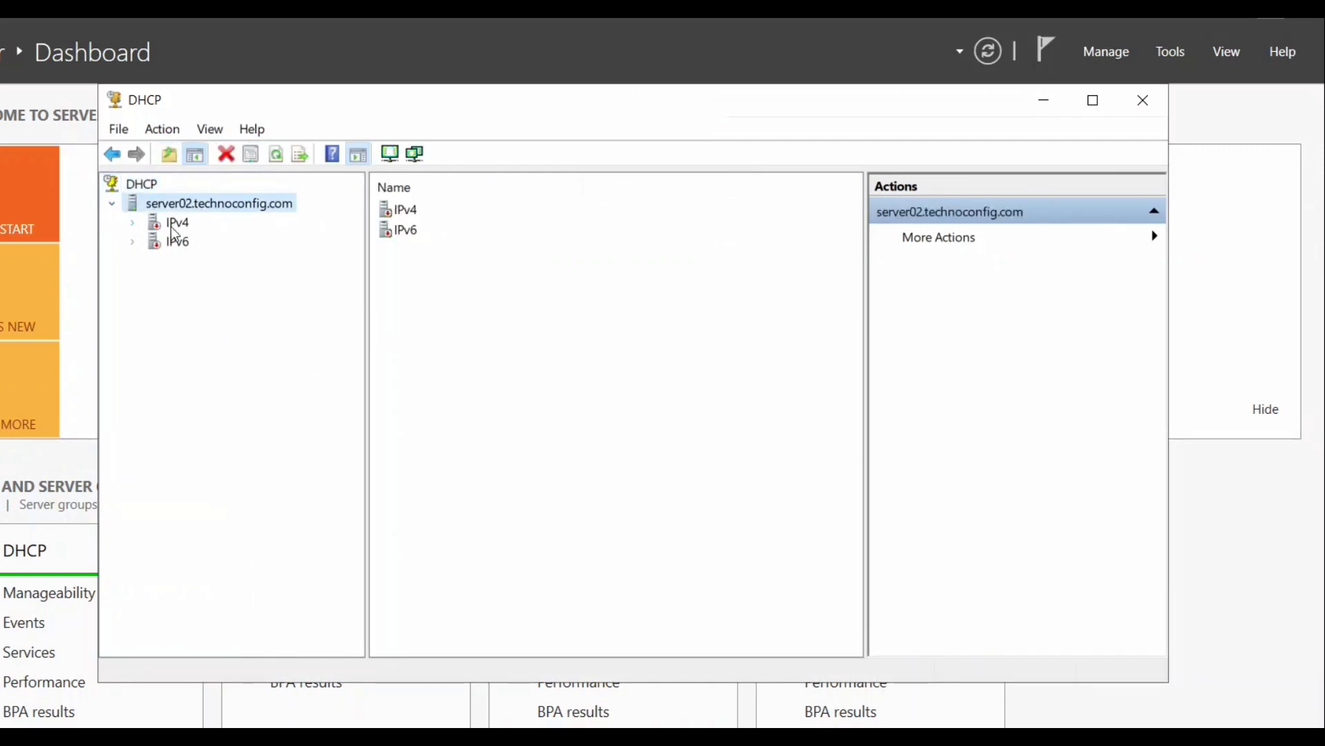
pyautogui.doubleClick(174, 223)
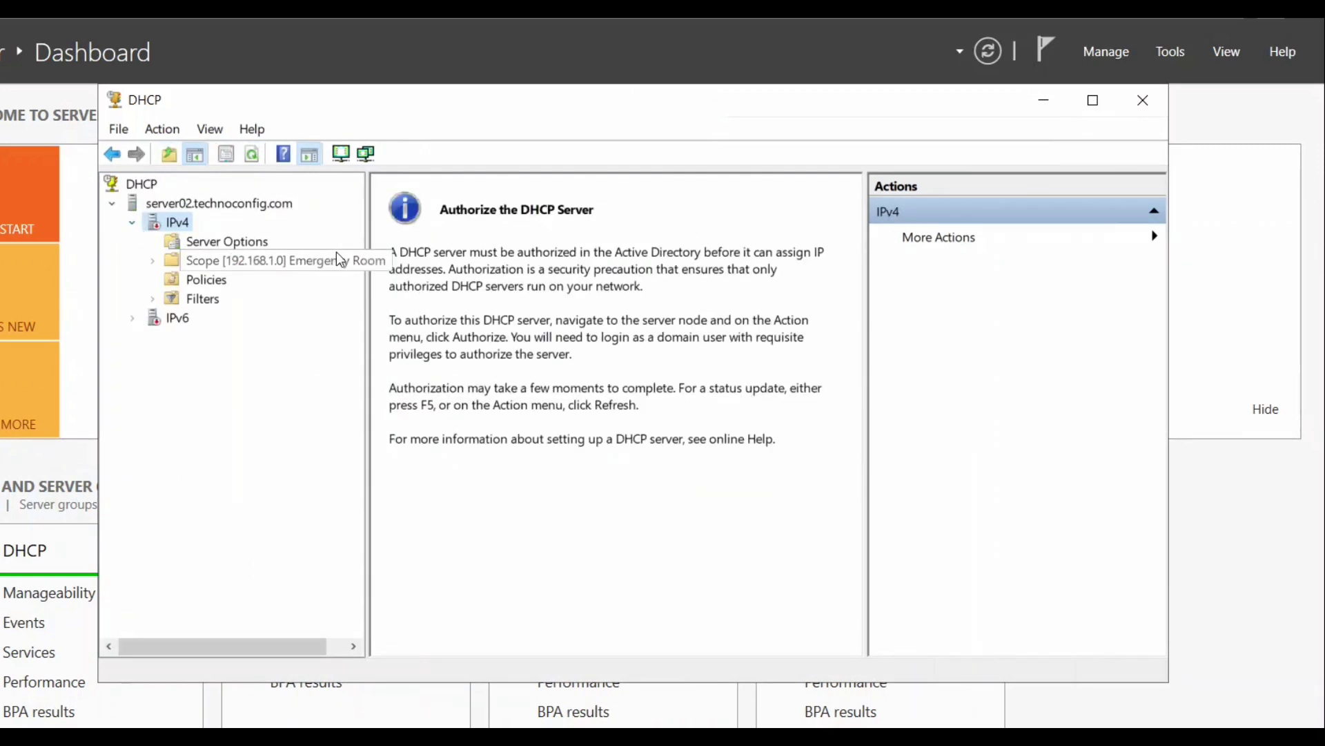
pyautogui.moveTo(366, 250); pyautogui.dragTo(447, 261)
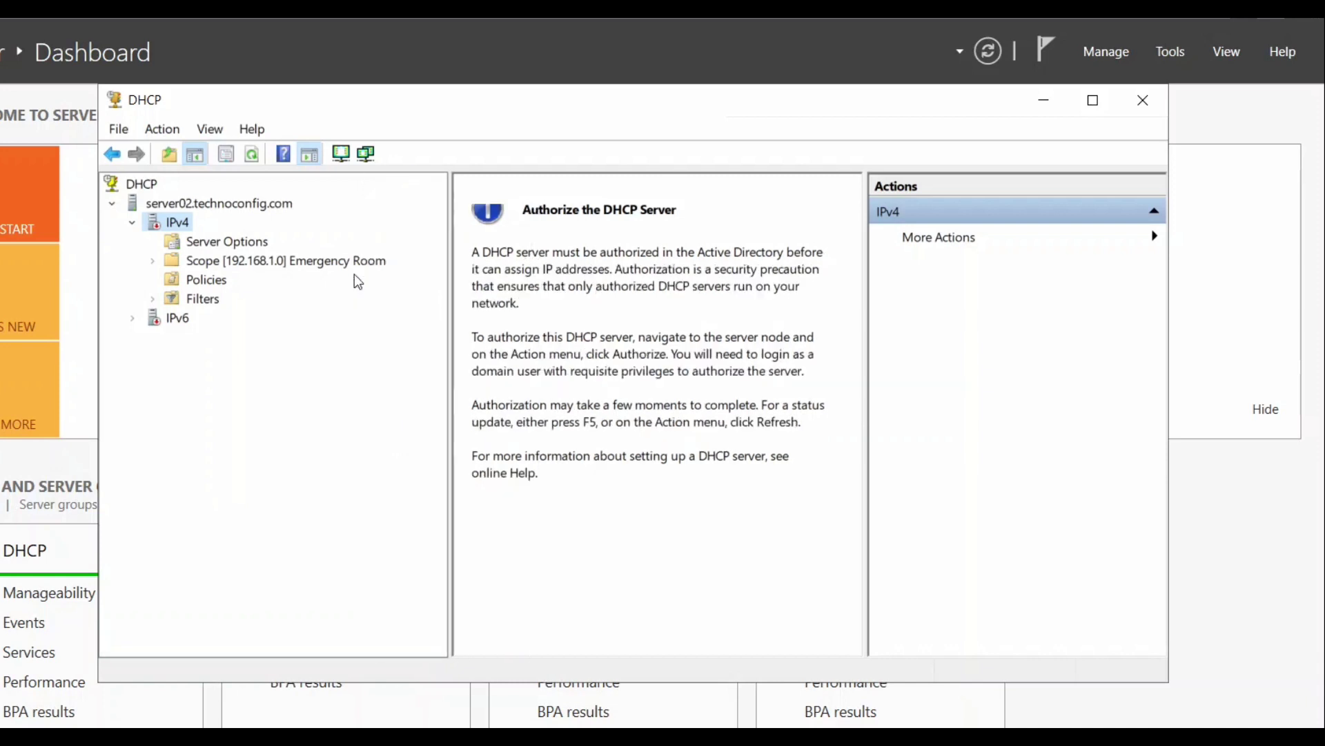
pyautogui.click(277, 267)
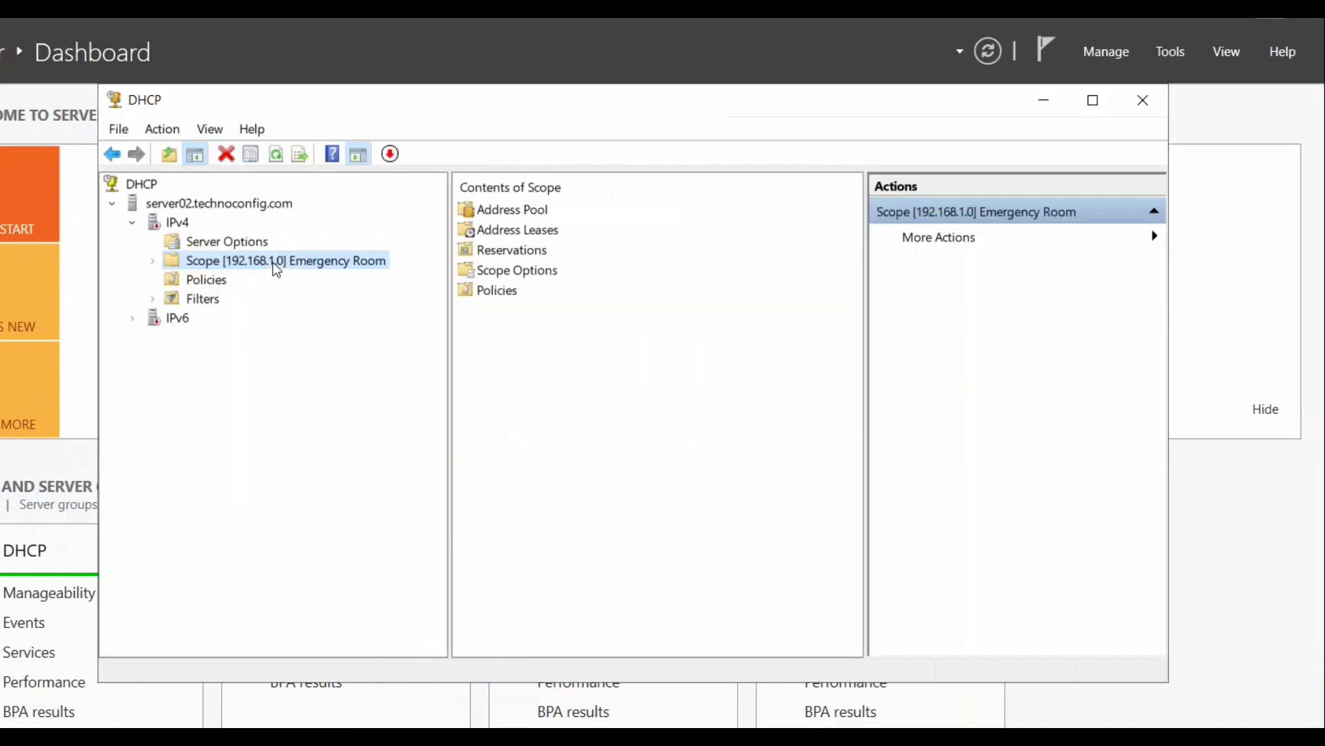
pyautogui.click(153, 261)
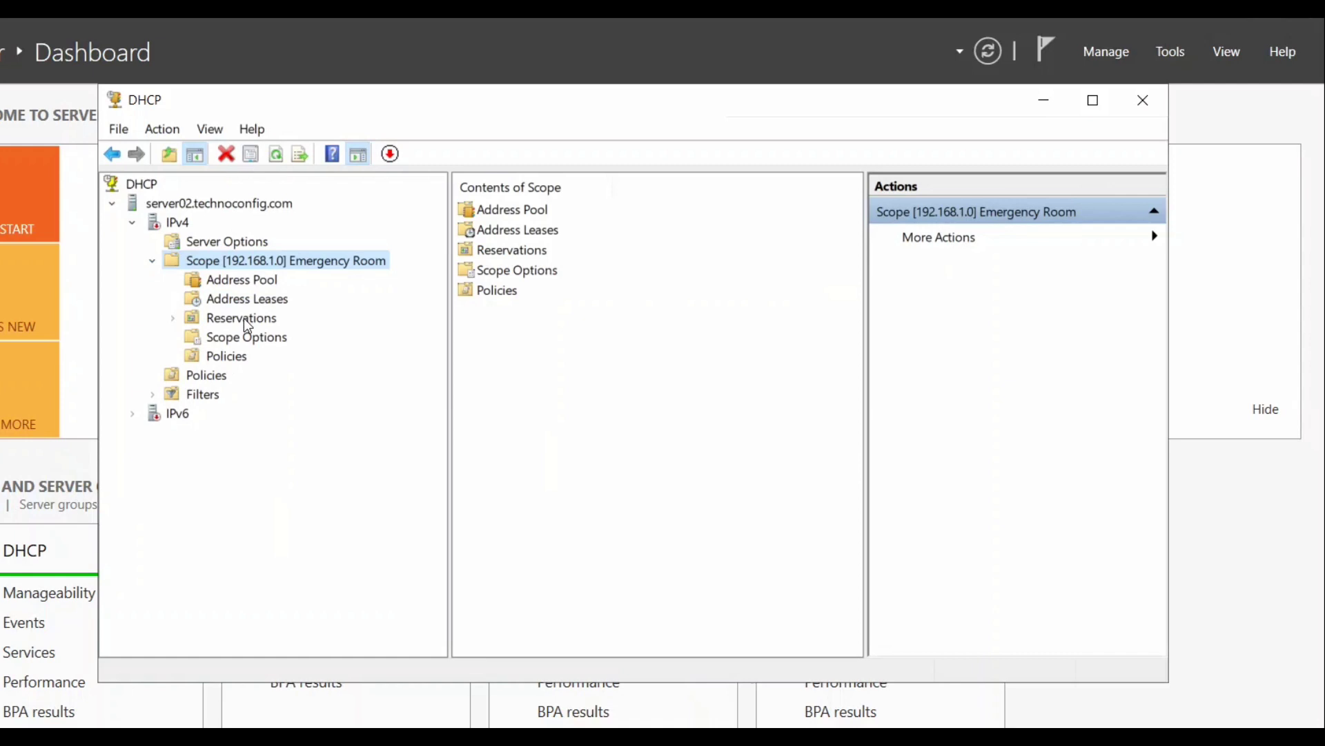
pyautogui.click(246, 283)
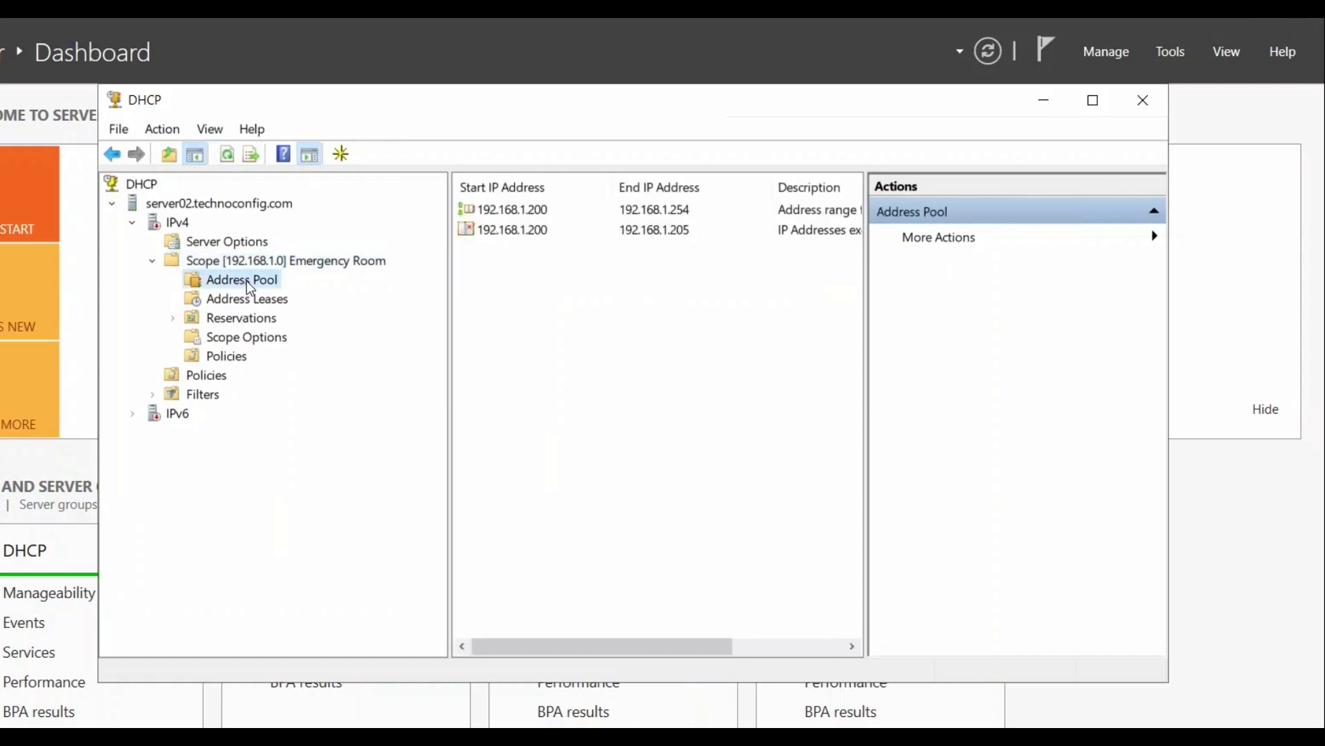
pyautogui.doubleClick(254, 318)
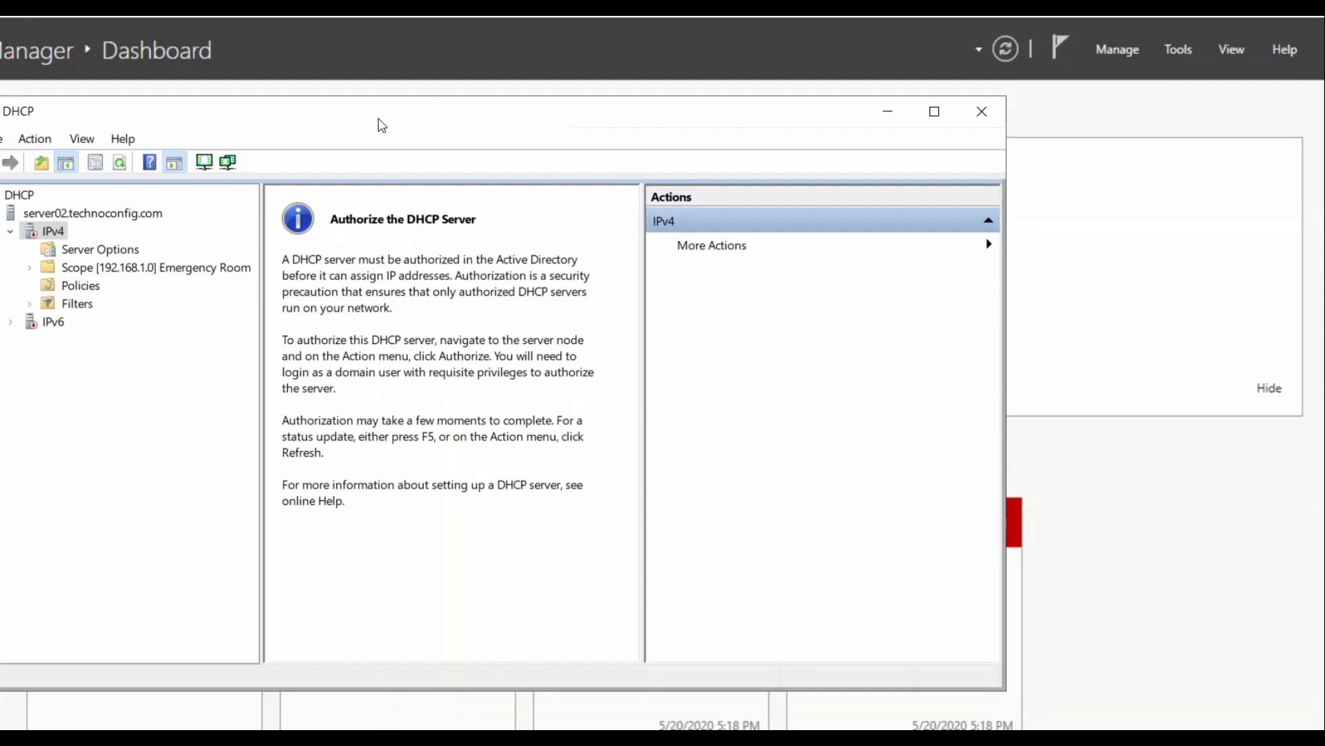
pyautogui.moveTo(379, 115); pyautogui.dragTo(450, 104)
# Authorize server02.technoconfig.com in Active Directory
pyautogui.click(129, 221)
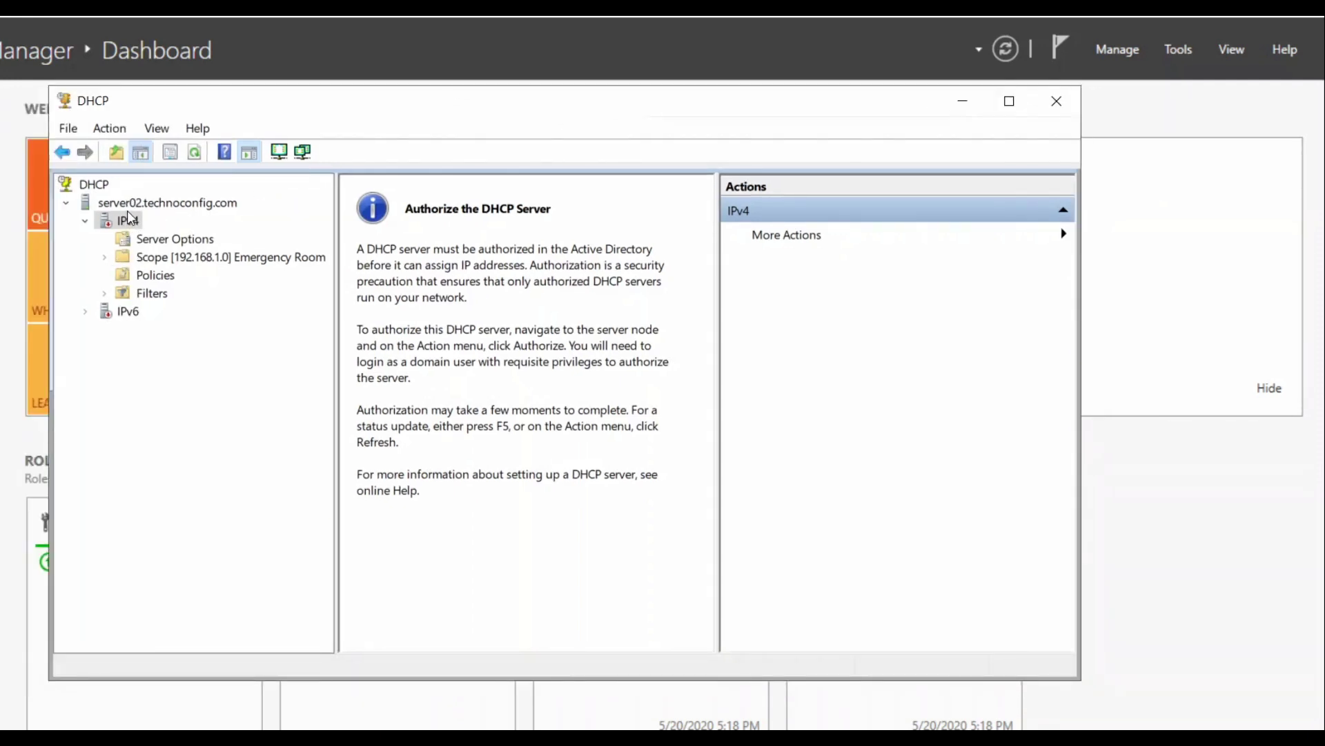
pyautogui.click(158, 204)
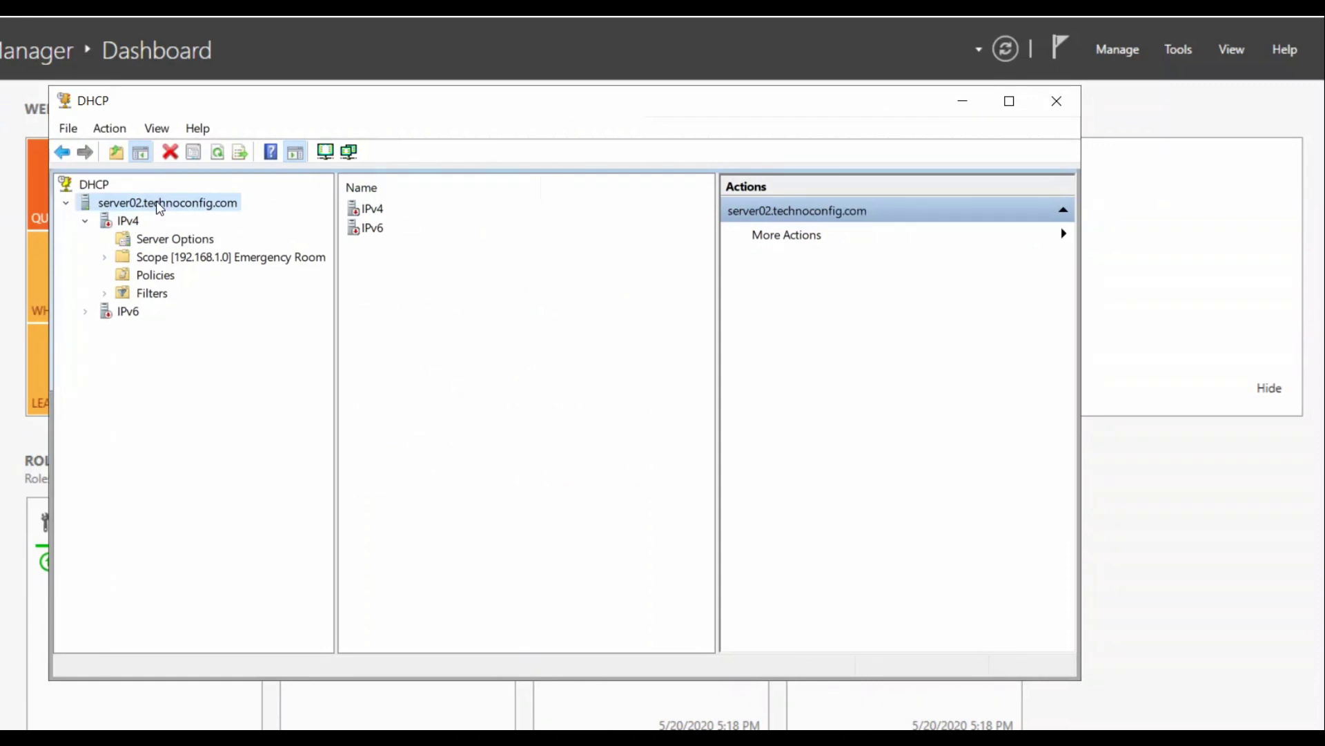
pyautogui.rightClick(156, 202)
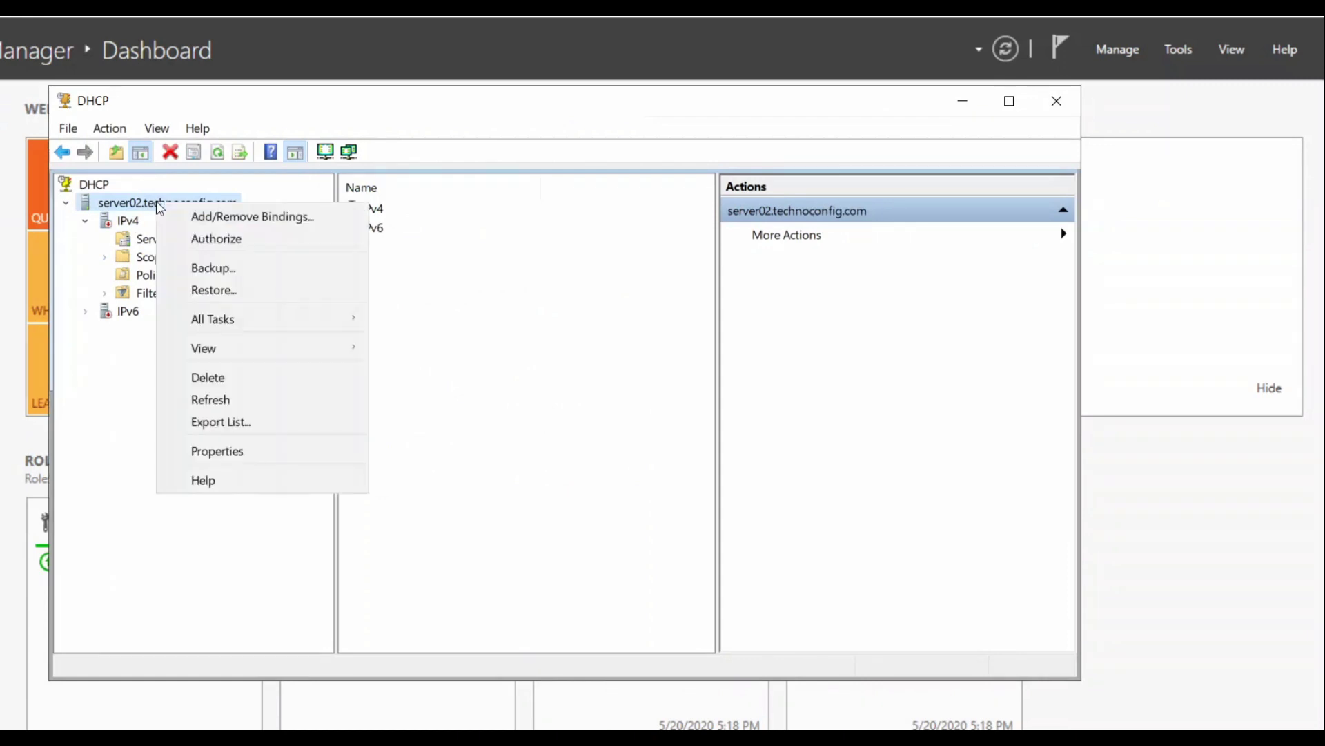
pyautogui.click(212, 241)
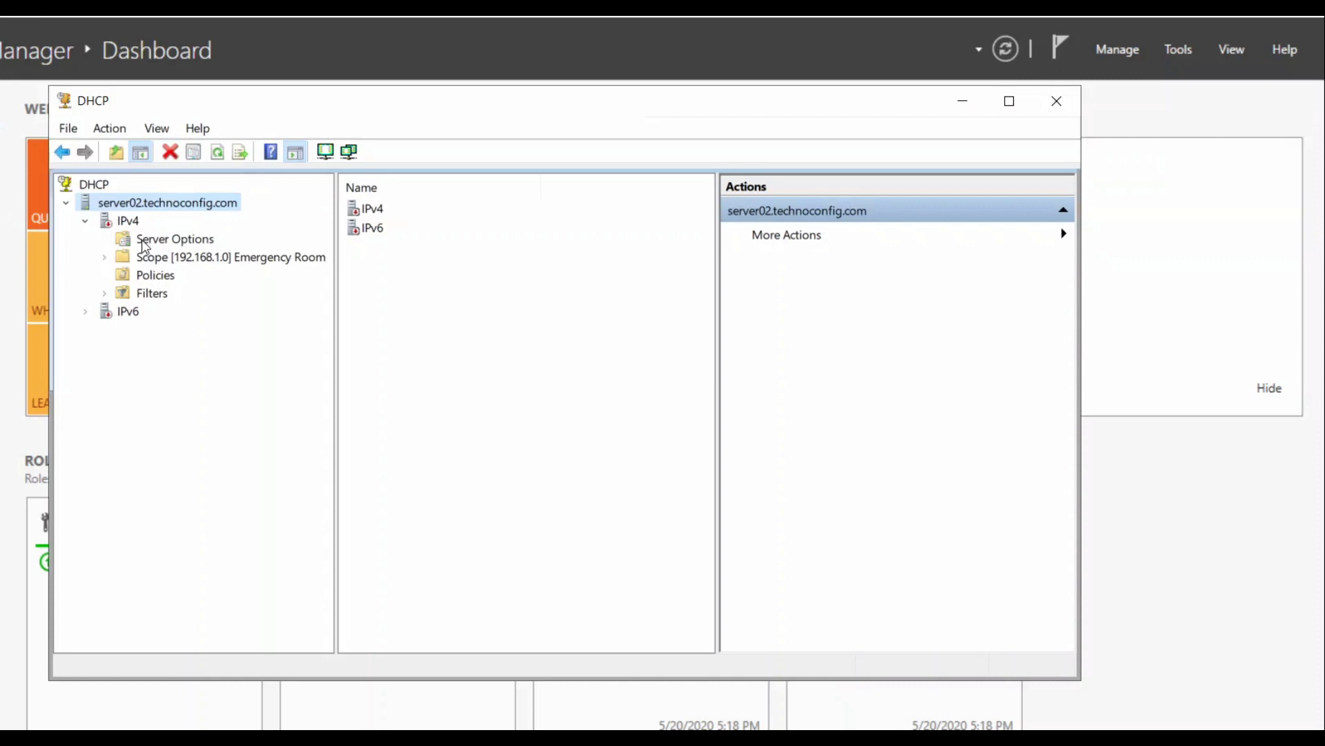
# Refresh server02 so its IPv4 node shows as authorized and active
pyautogui.click(128, 222)
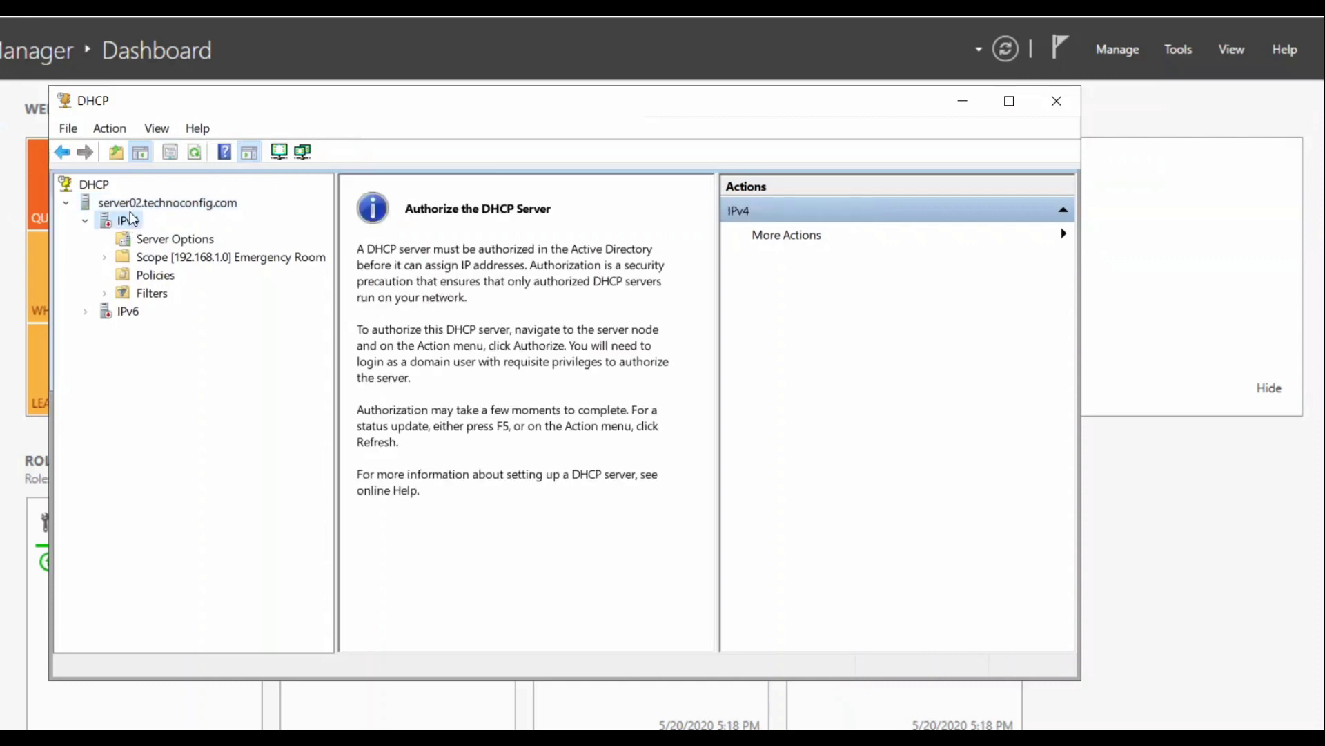
pyautogui.click(130, 205)
pyautogui.click(118, 221)
pyautogui.click(119, 203)
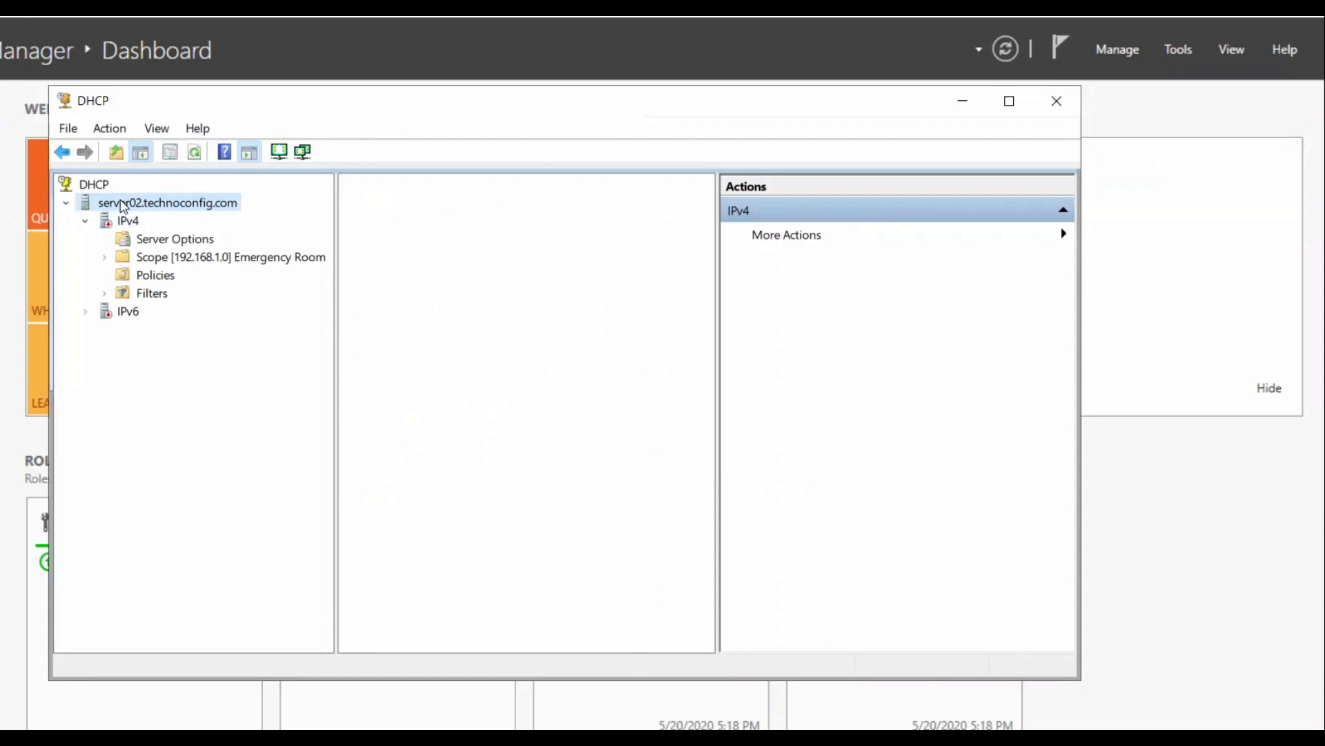
pyautogui.rightClick(119, 204)
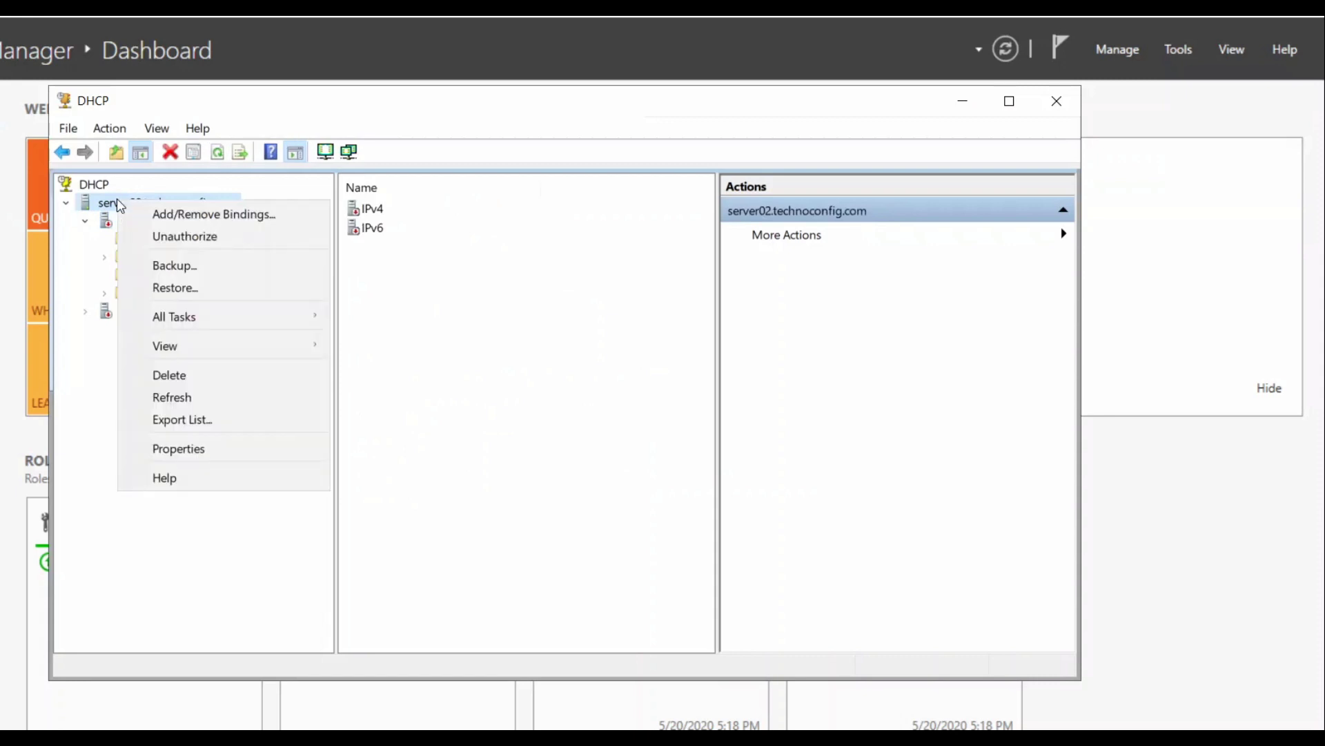
pyautogui.click(198, 403)
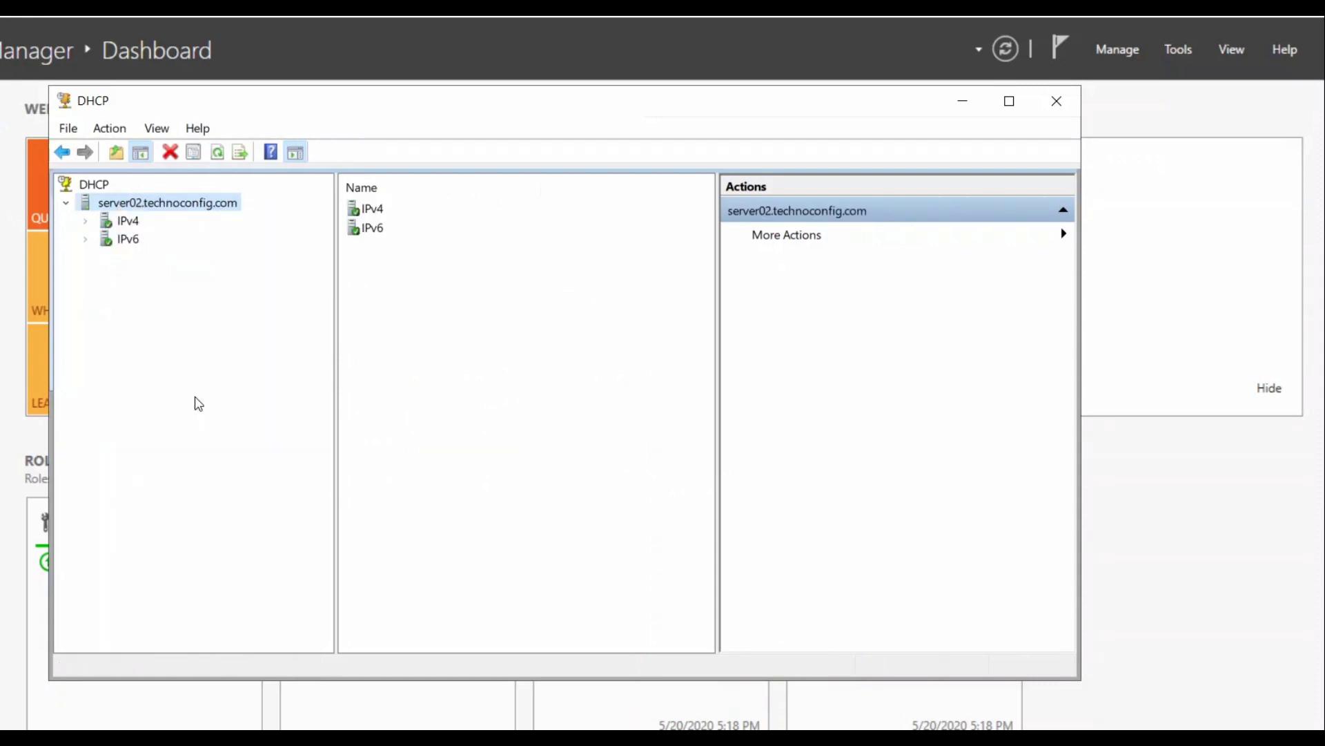
pyautogui.click(127, 220)
pyautogui.click(129, 211)
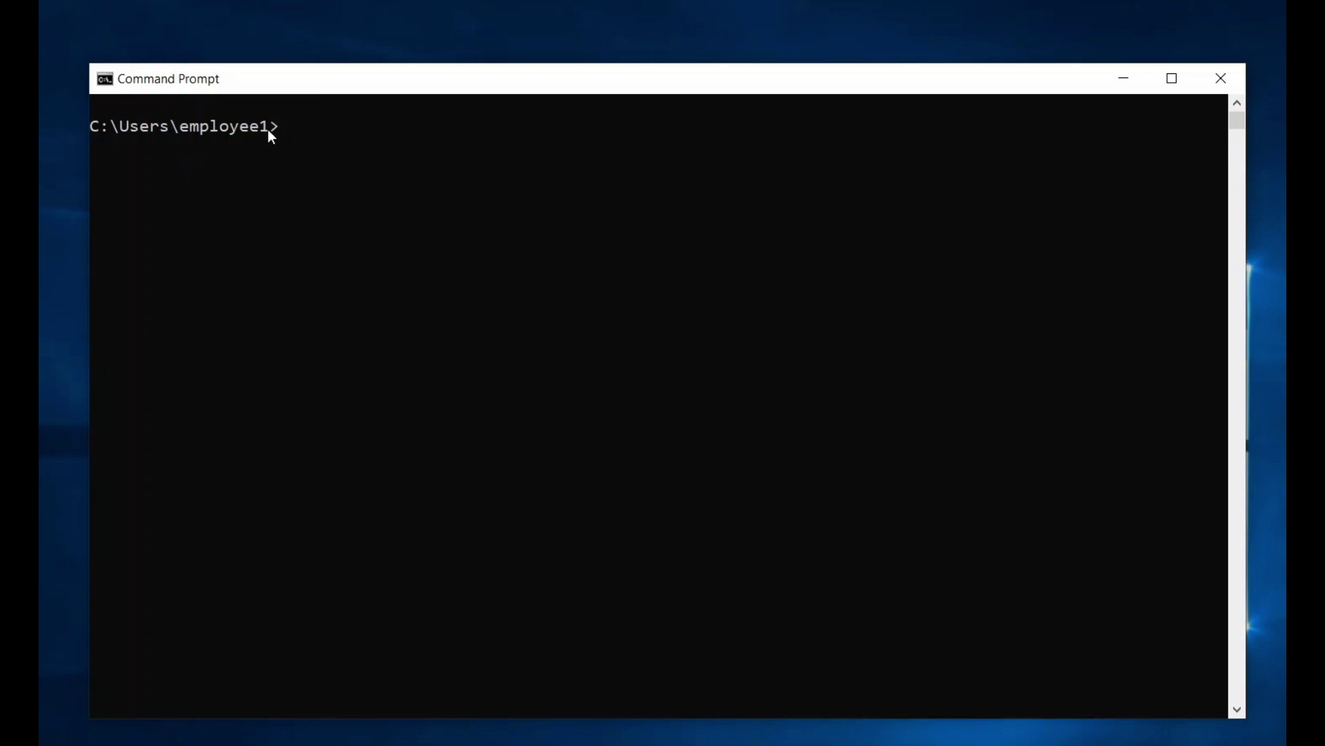
# Run ipconfig /all on the client and highlight DHCP Server 192.168.1.1
pyautogui.click(312, 132)
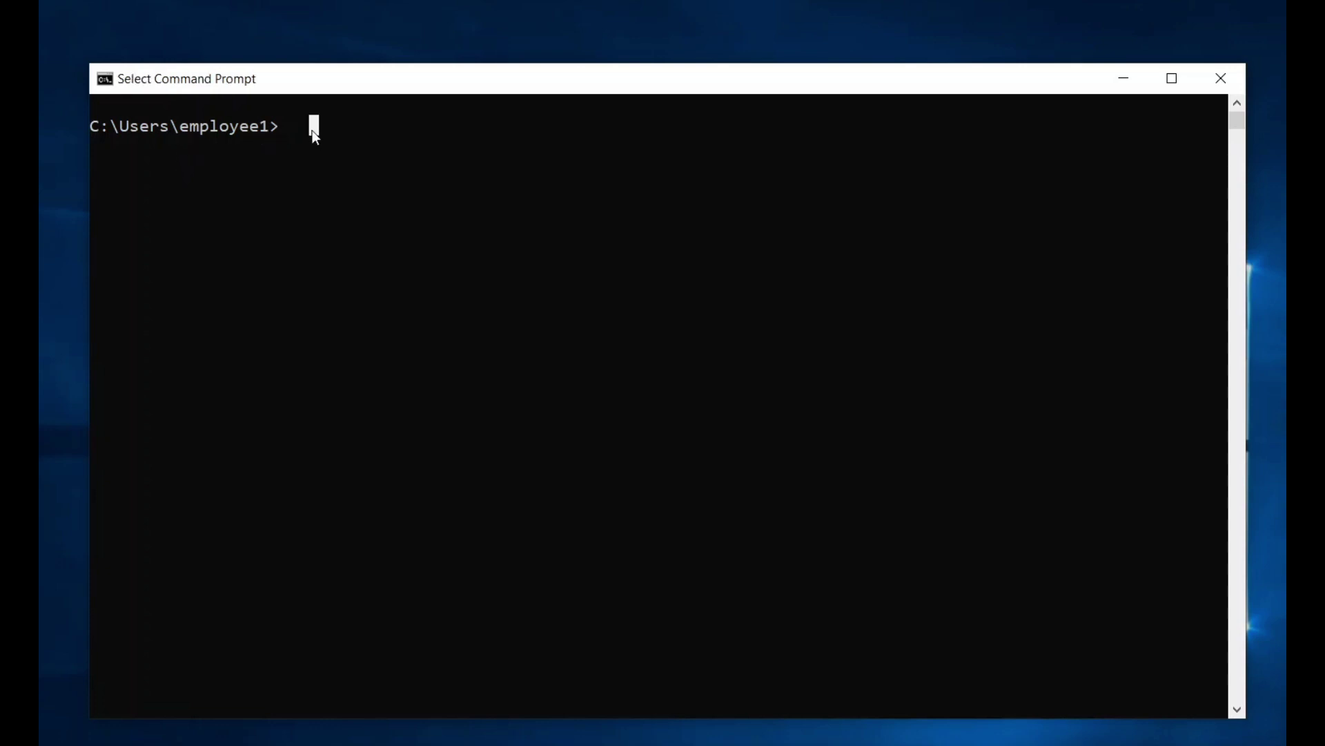
pyautogui.write('i')
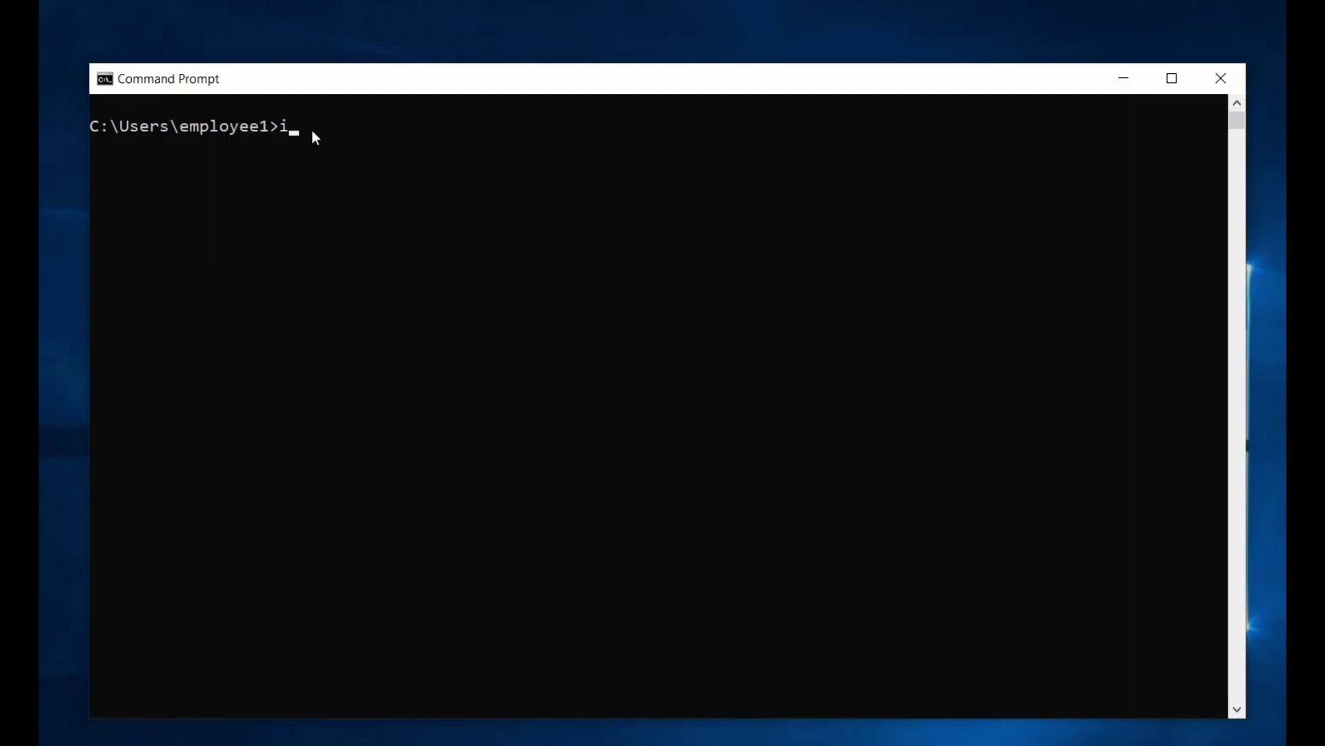
pyautogui.write('pconfig /all')
pyautogui.press('Return')
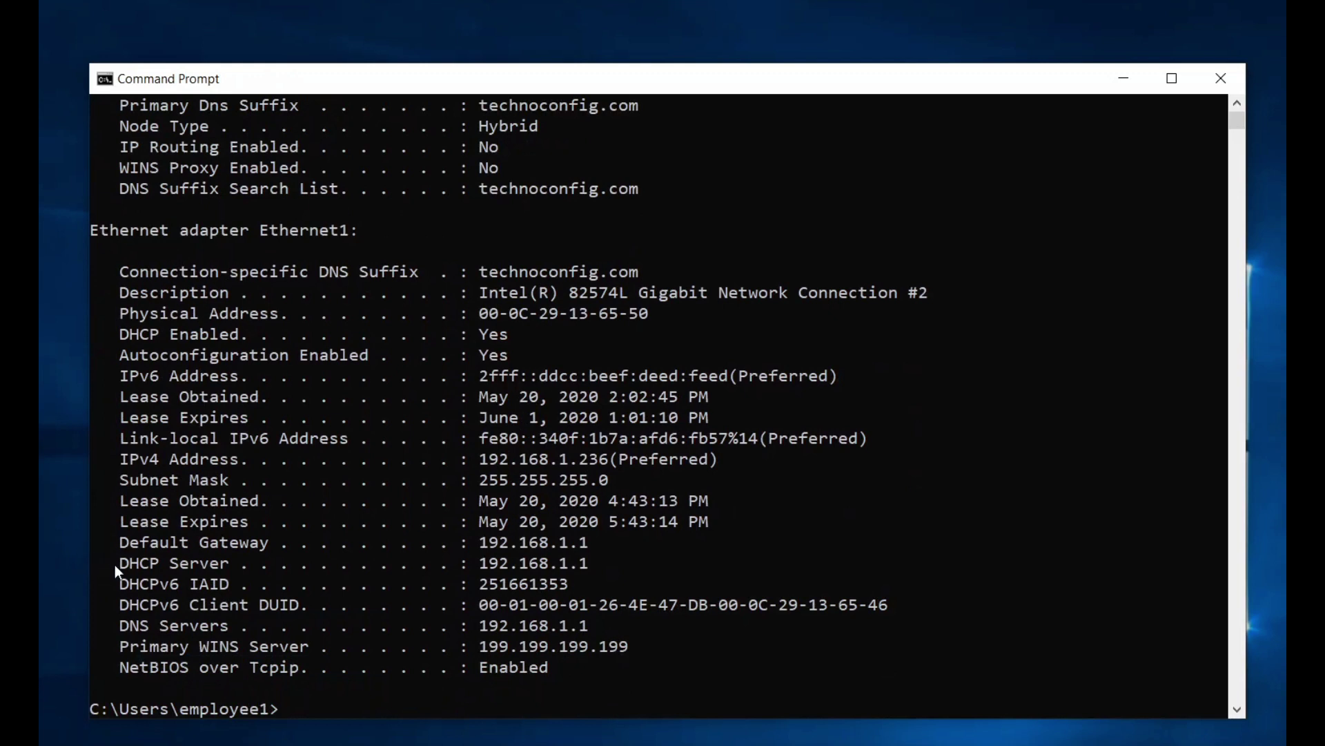
pyautogui.moveTo(113, 565); pyautogui.dragTo(227, 571)
pyautogui.click(482, 563)
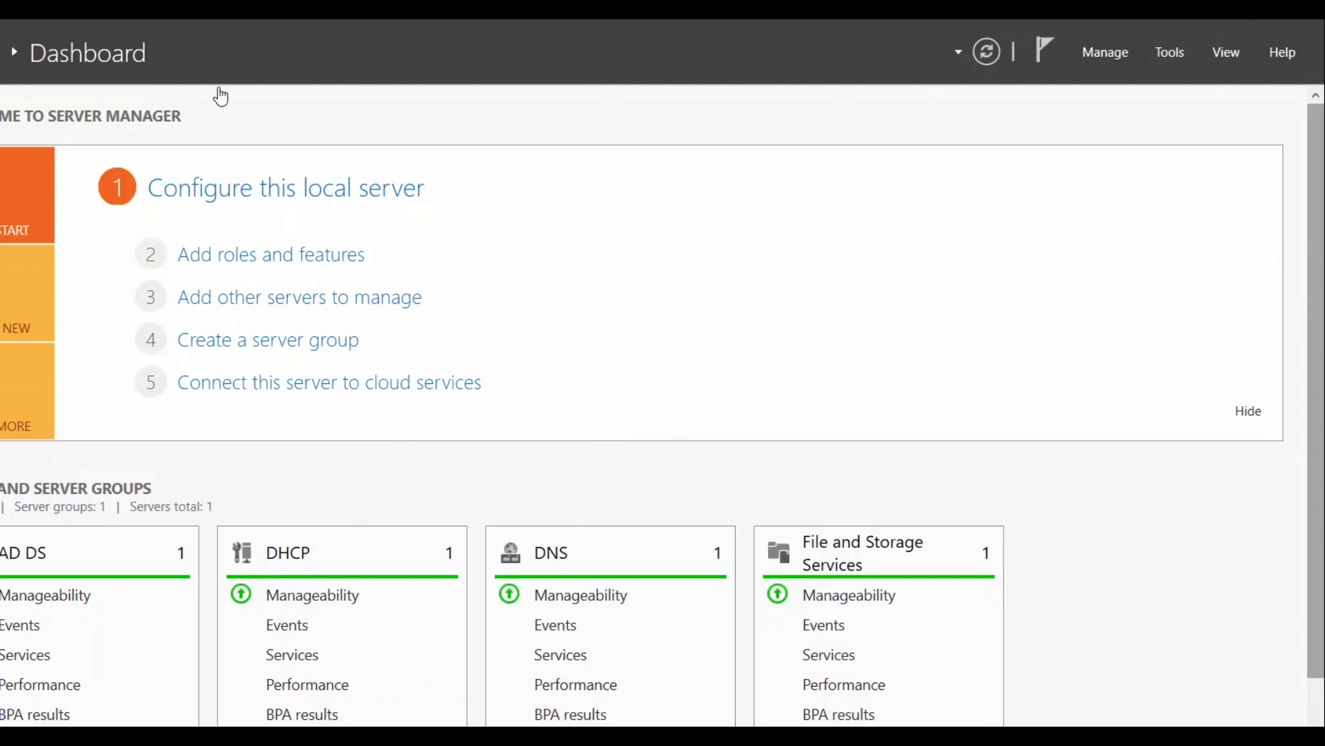
# Reopen the DHCP console from Server Manager and enlarge its window and tree pane
pyautogui.click(1175, 53)
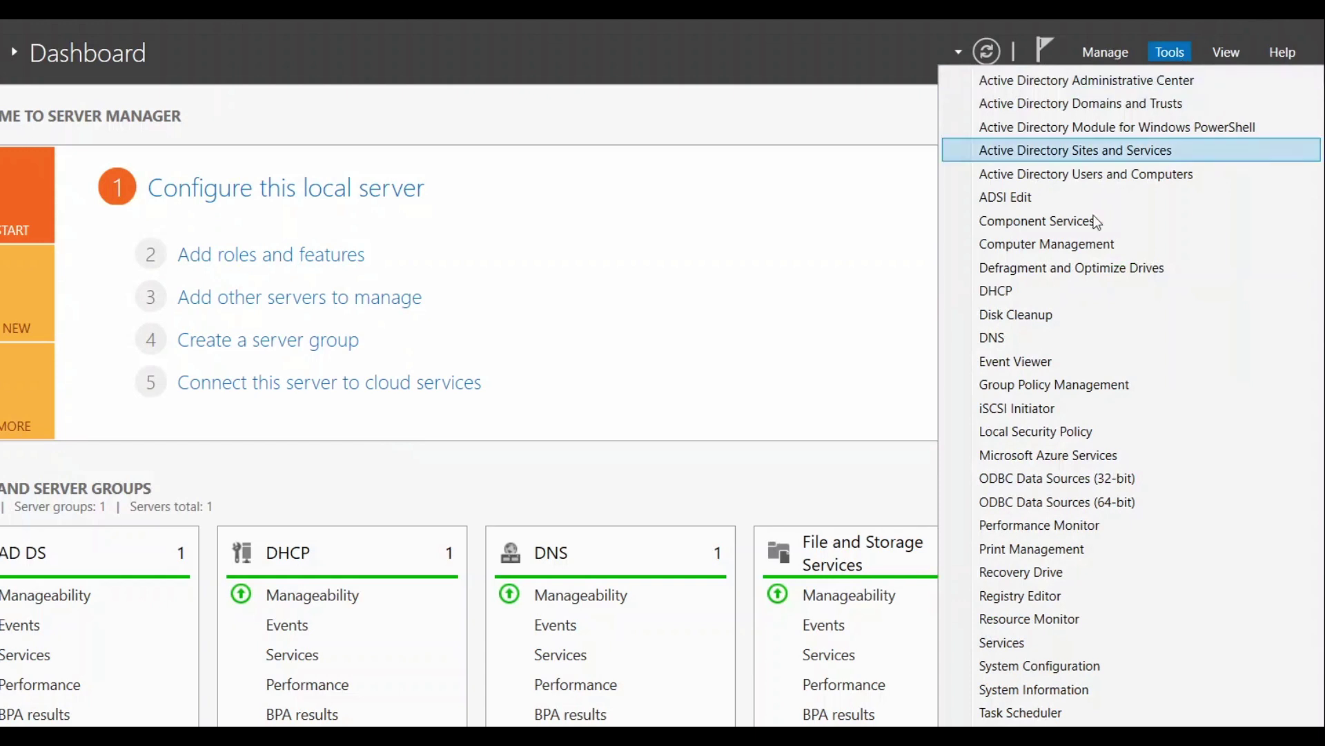
pyautogui.click(998, 291)
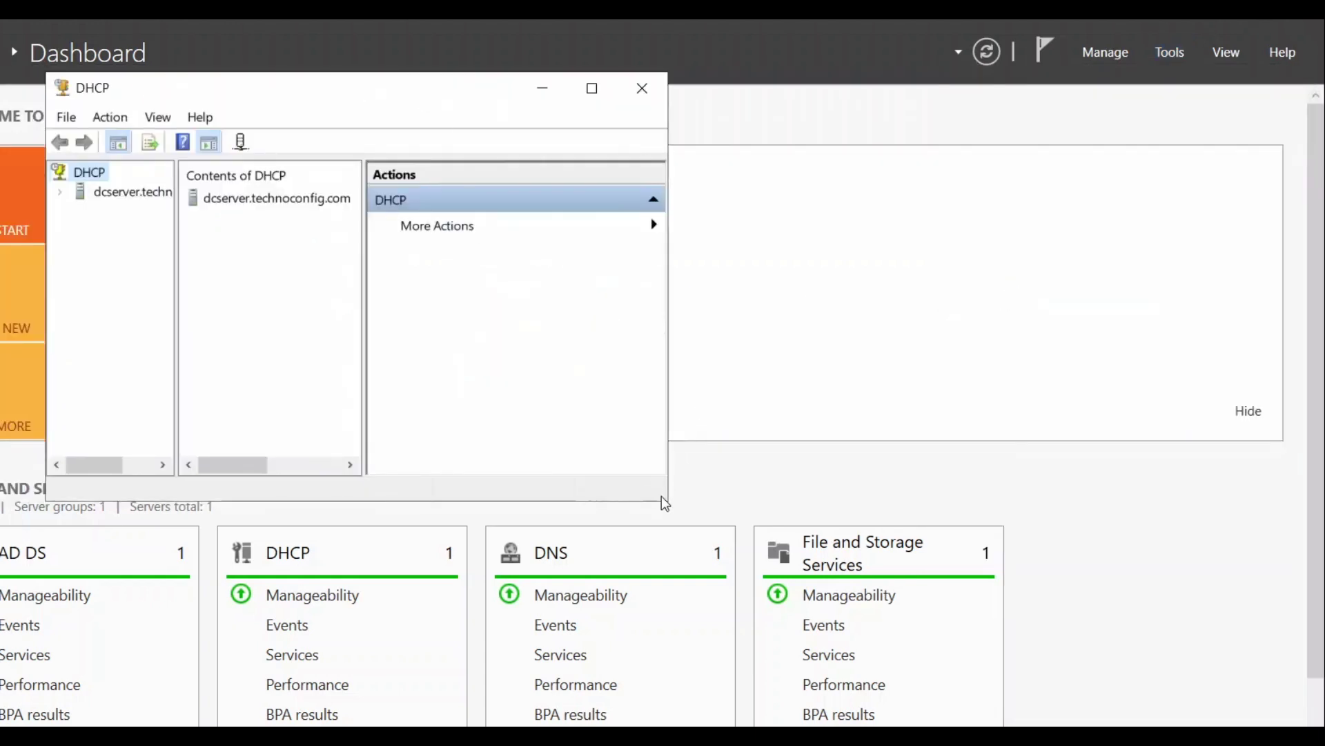
pyautogui.moveTo(671, 503); pyautogui.dragTo(1102, 676)
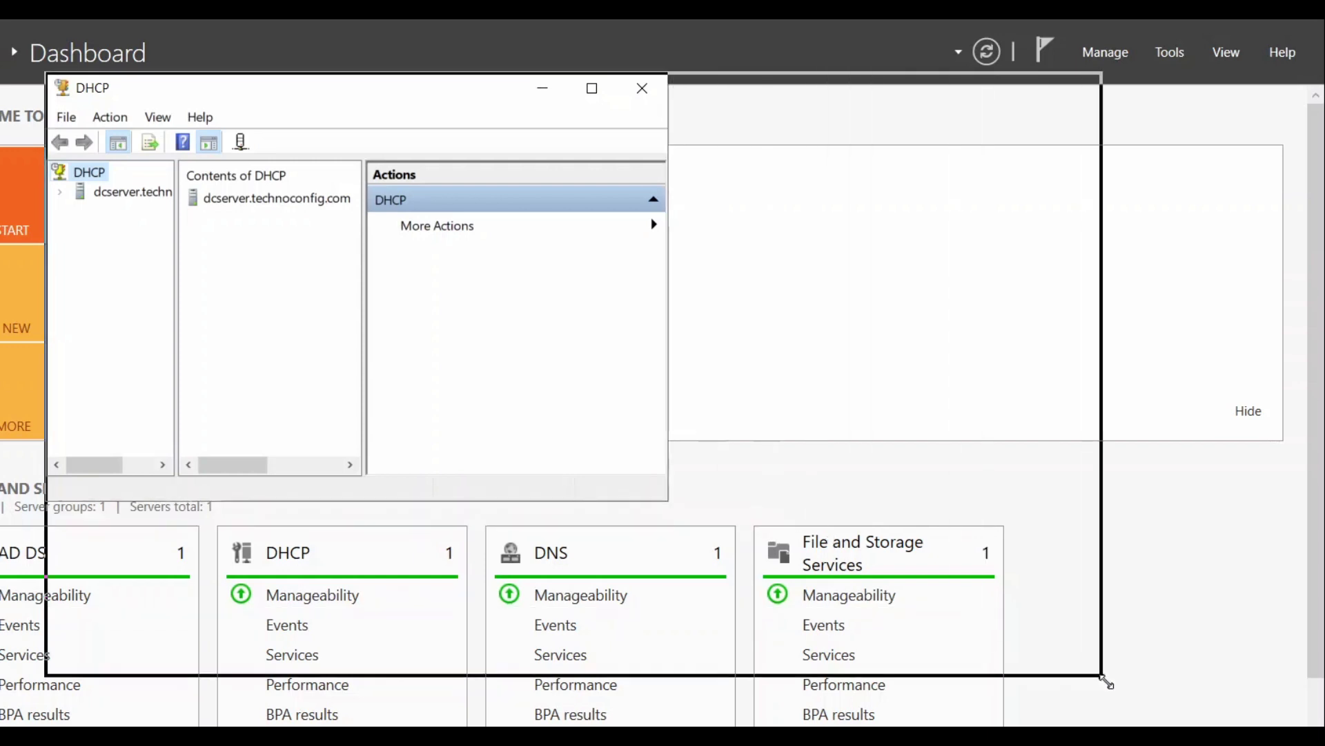
pyautogui.moveTo(172, 361); pyautogui.dragTo(304, 363)
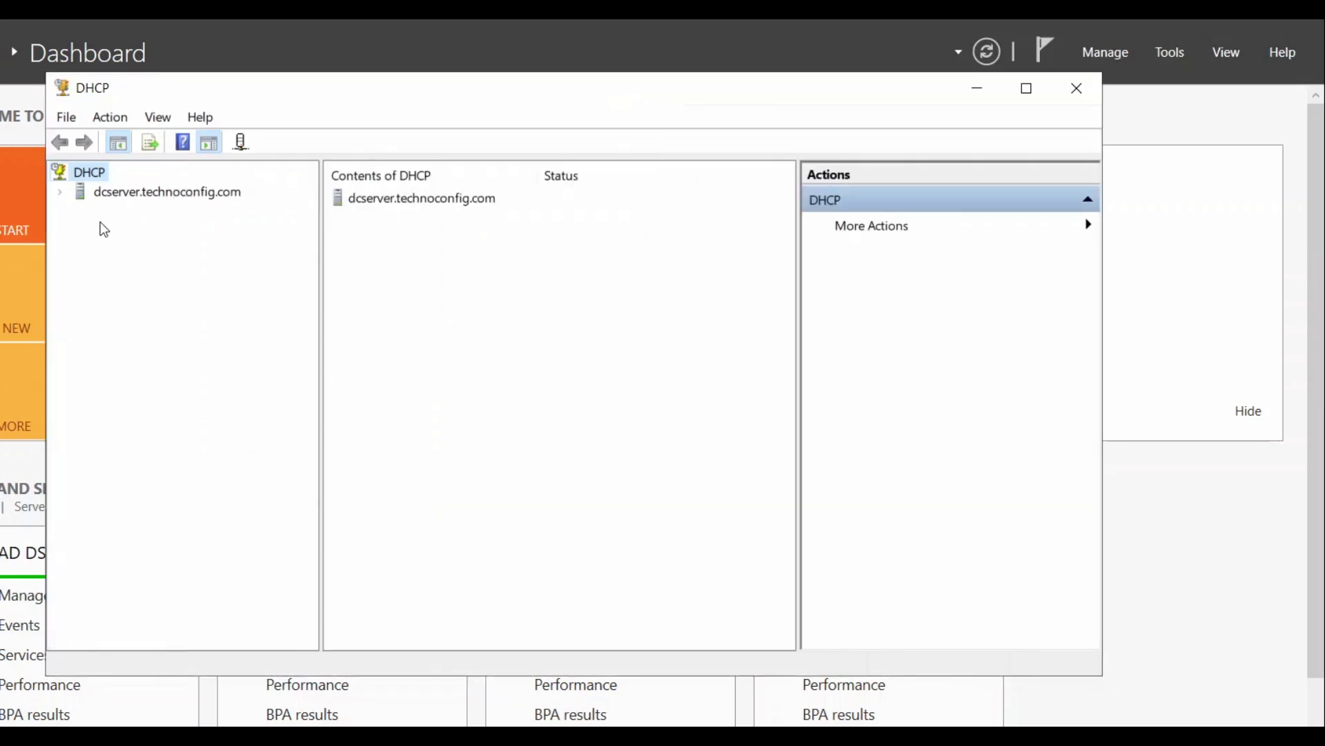
# Stop the DHCP service on dcserver.technoconfig.com via All Tasks > Stop
pyautogui.doubleClick(100, 198)
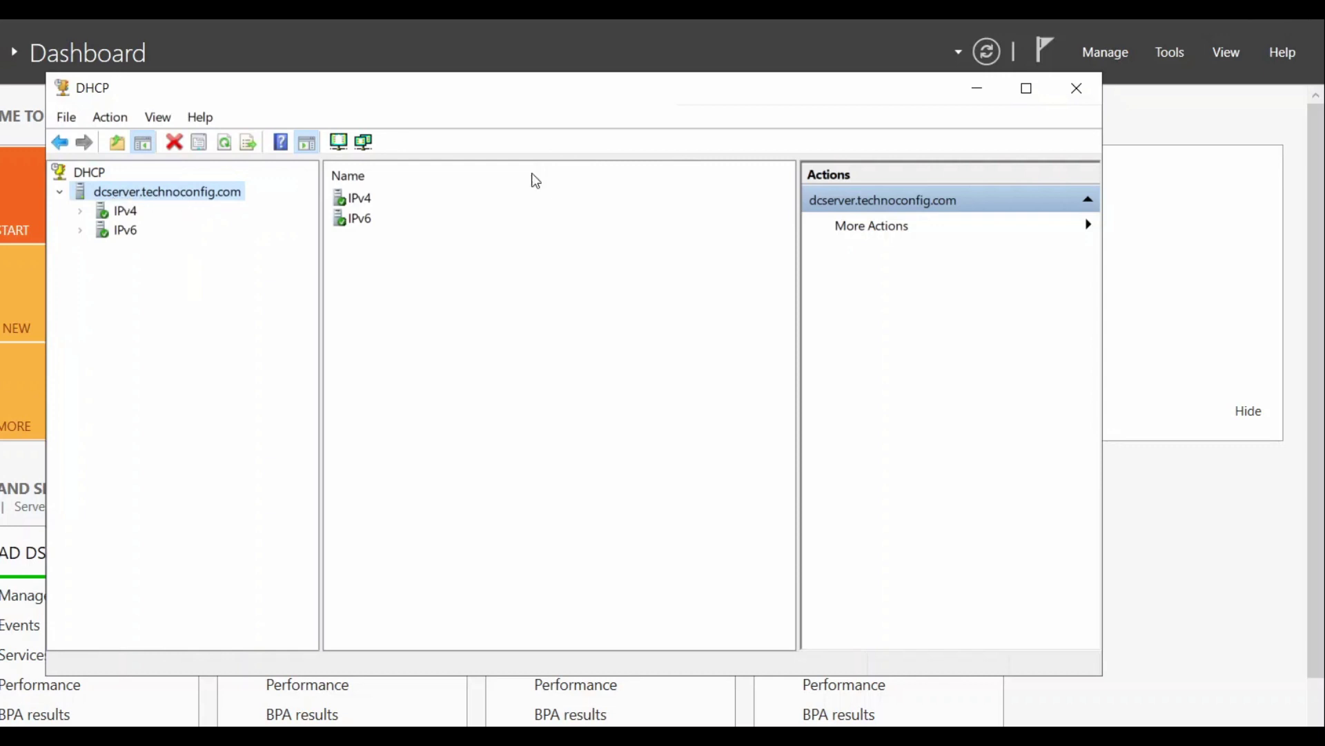
pyautogui.click(908, 235)
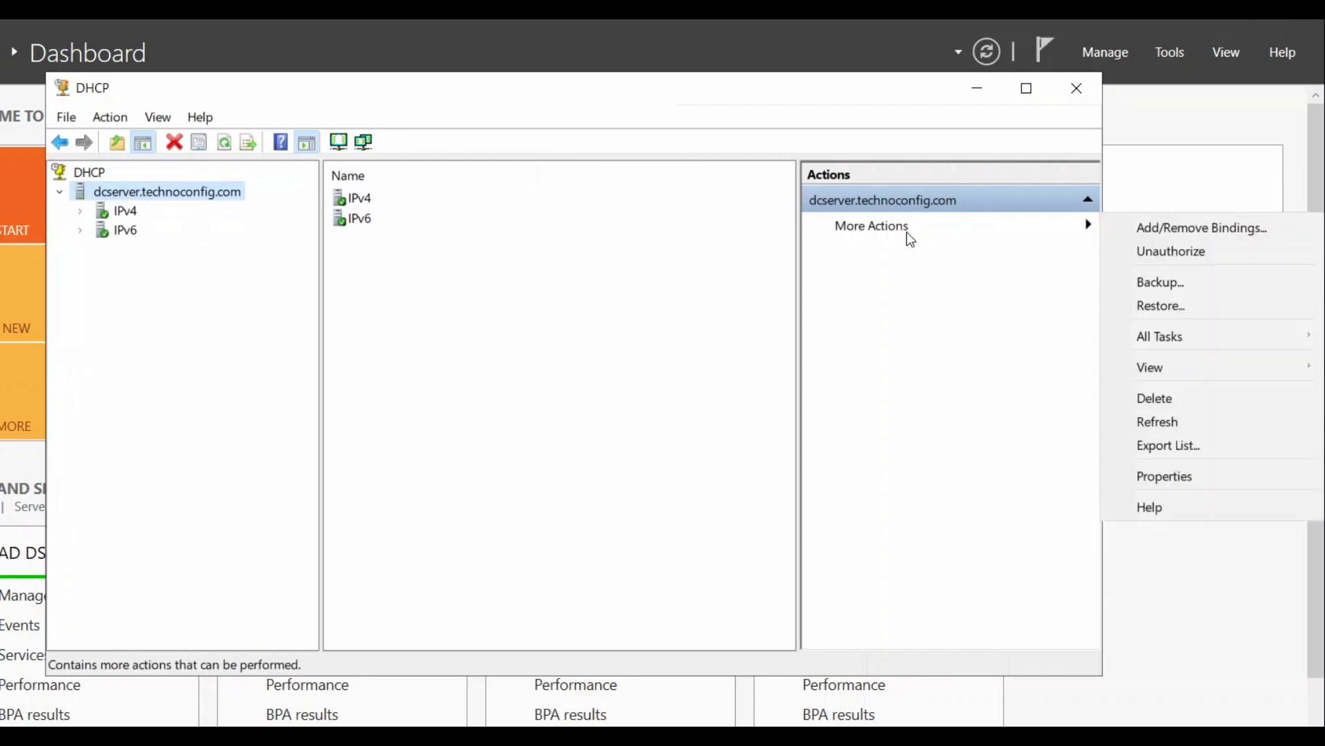
pyautogui.moveTo(1159, 345)
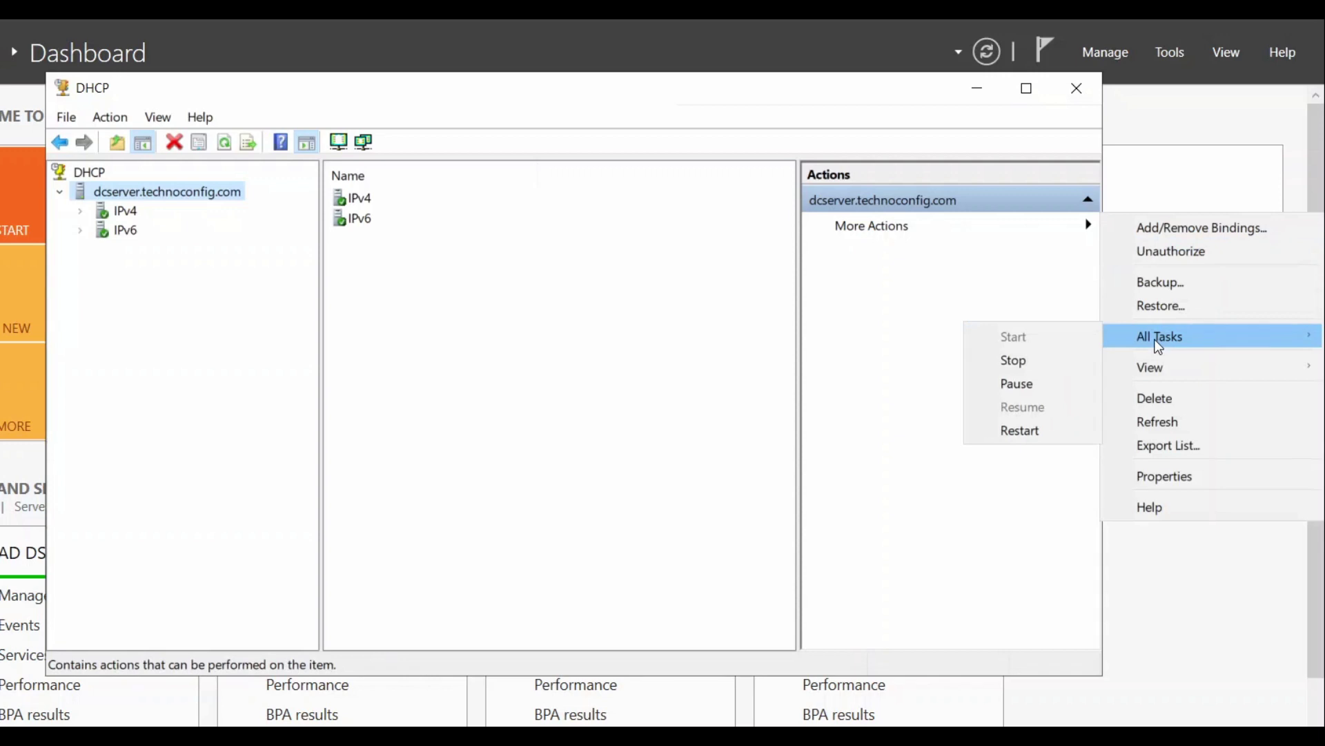
pyautogui.click(1004, 369)
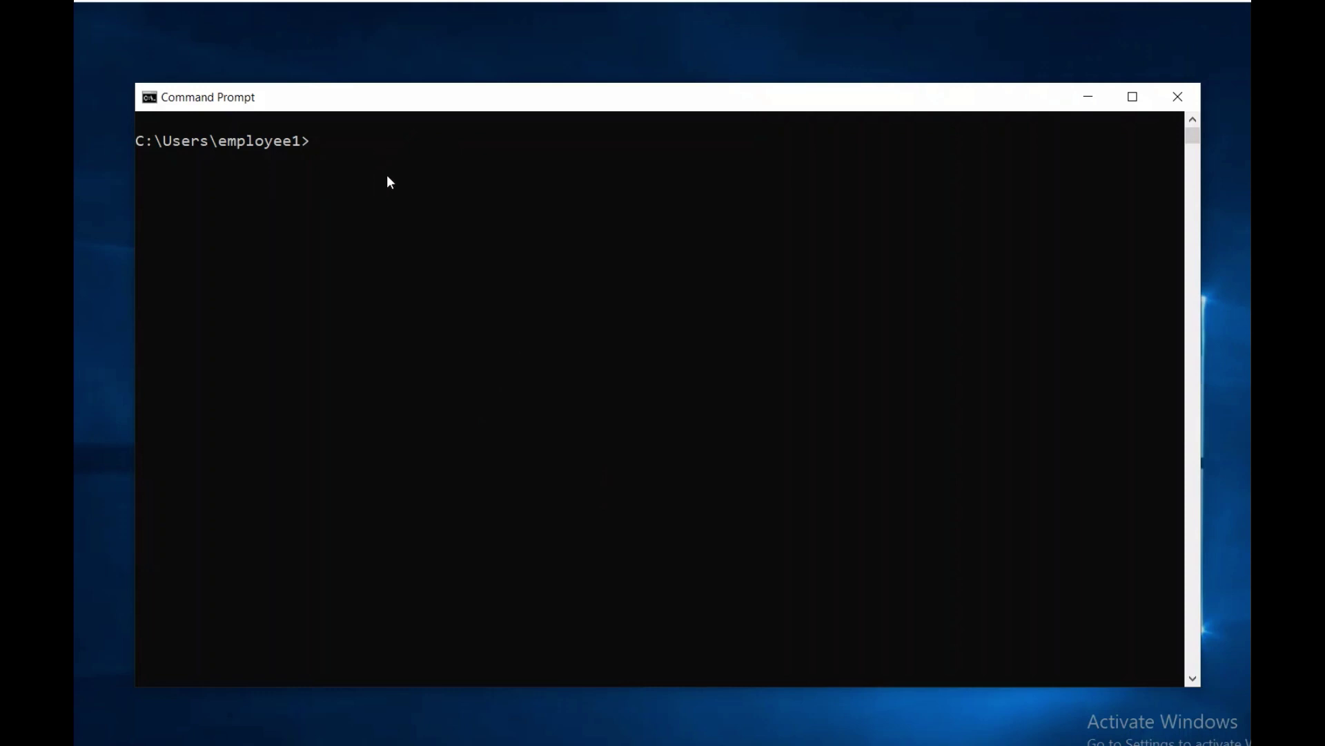
# Release the client's DHCP lease with ipconfig /release
pyautogui.write('ipconfig /r')
pyautogui.write('elease')
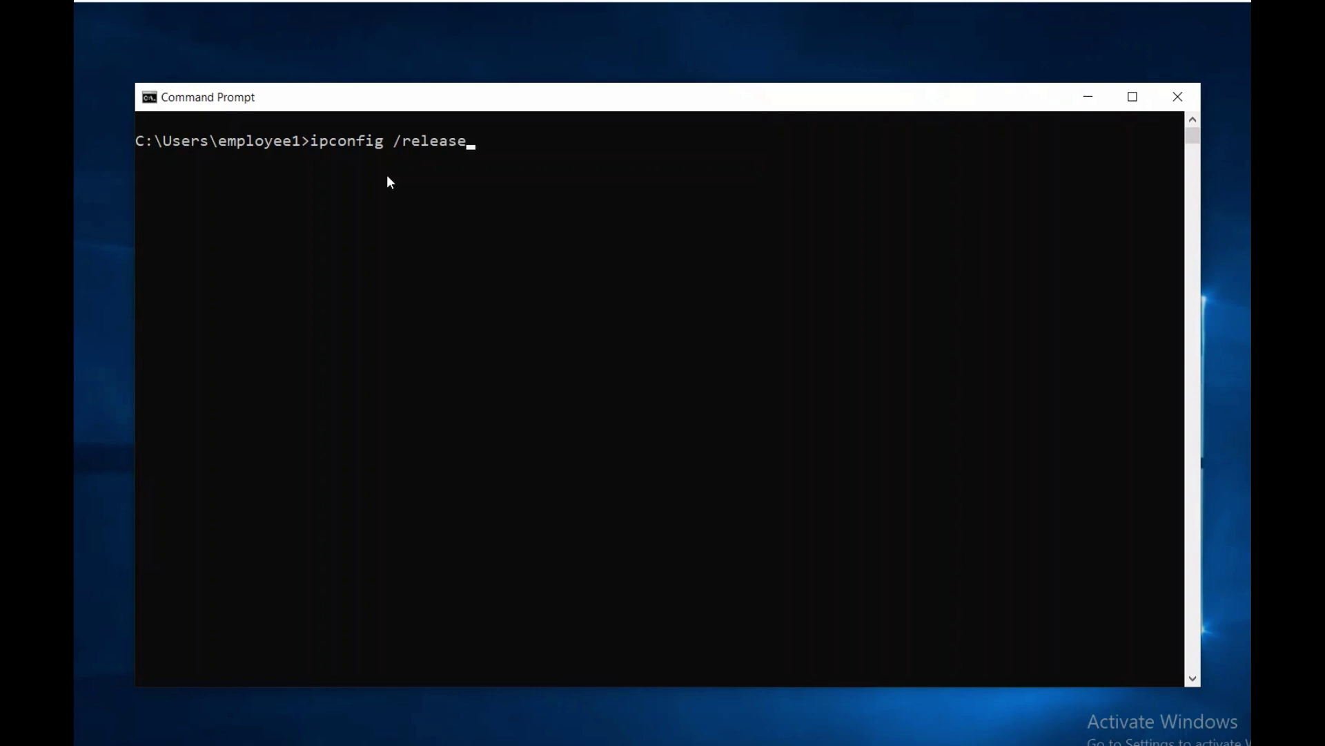
pyautogui.press('Return')
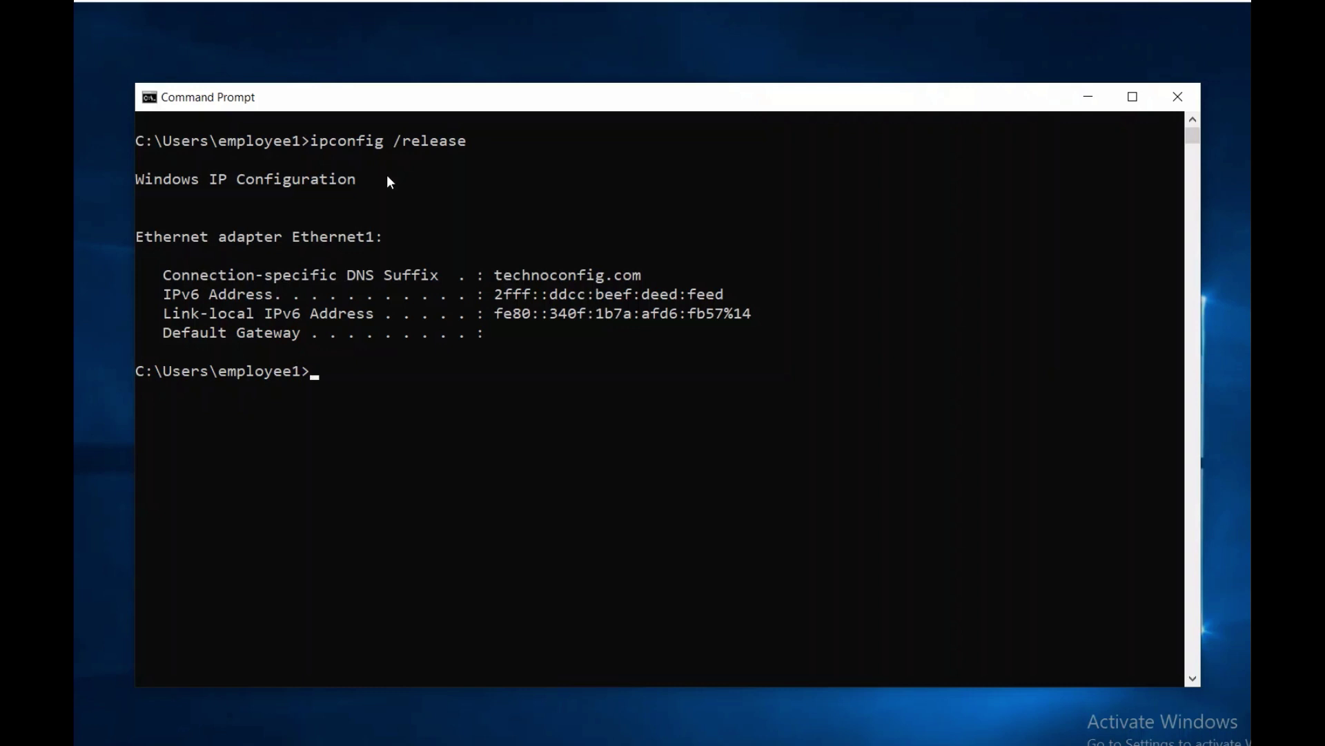
# Renew the lease with ipconfig /renew and highlight the regained address 192.168.1.236
pyautogui.write('ipconfig')
pyautogui.press('BackSpace')
pyautogui.press('BackSpace')
pyautogui.write('ig /re')
pyautogui.press('BackSpace')
pyautogui.write('renew')
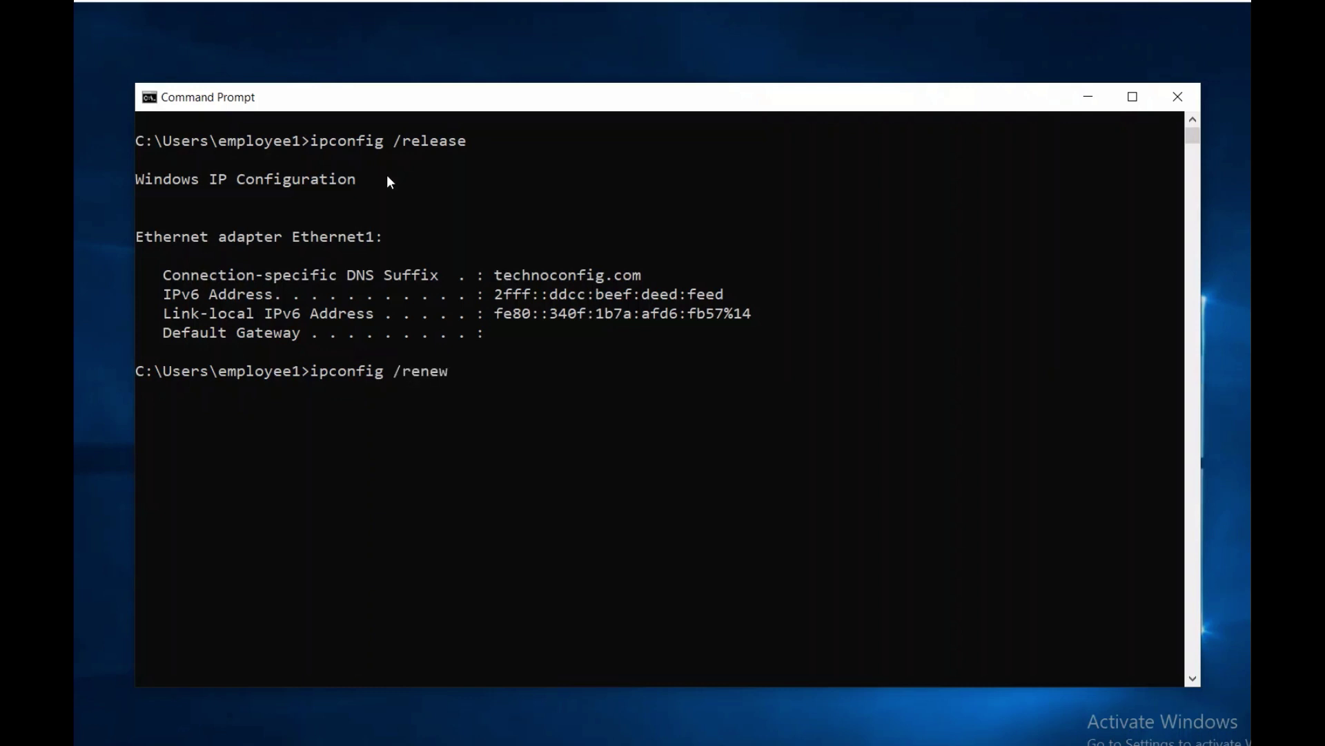
pyautogui.press('Return')
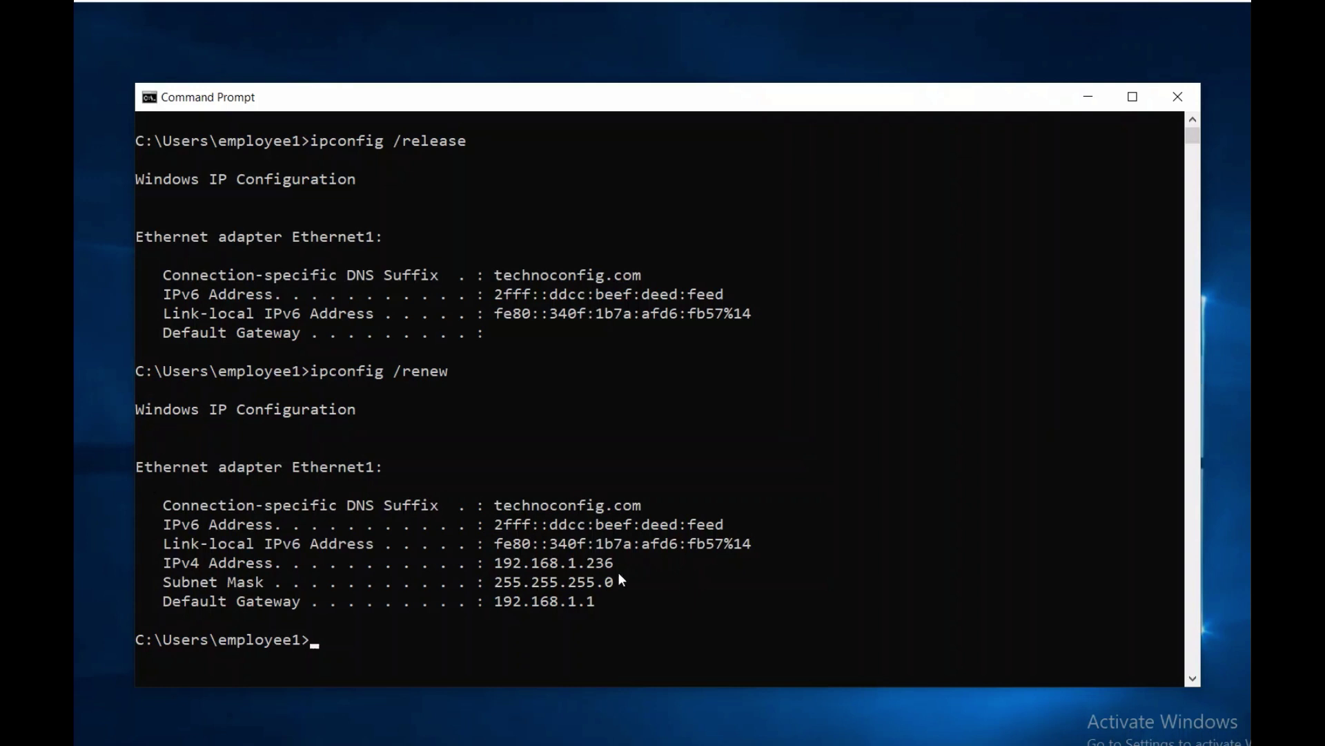
pyautogui.moveTo(619, 564); pyautogui.dragTo(163, 569)
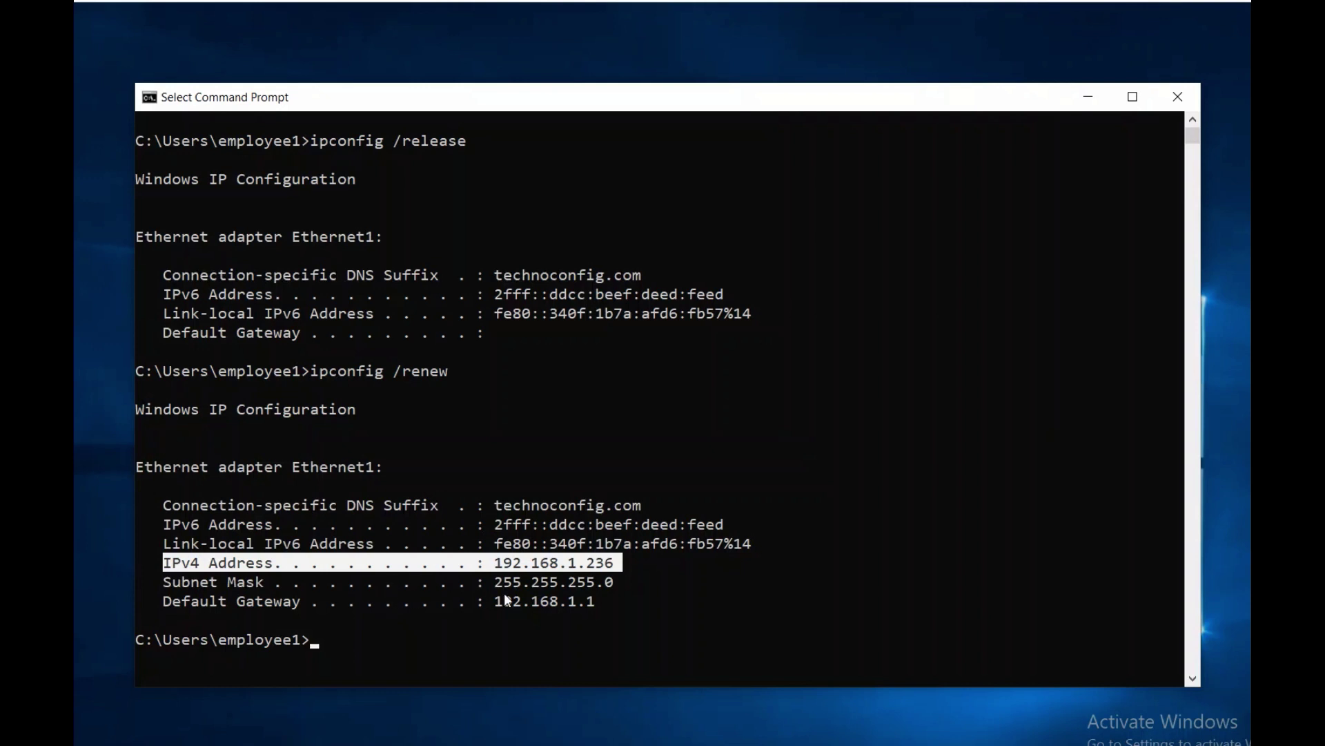
pyautogui.click(434, 638)
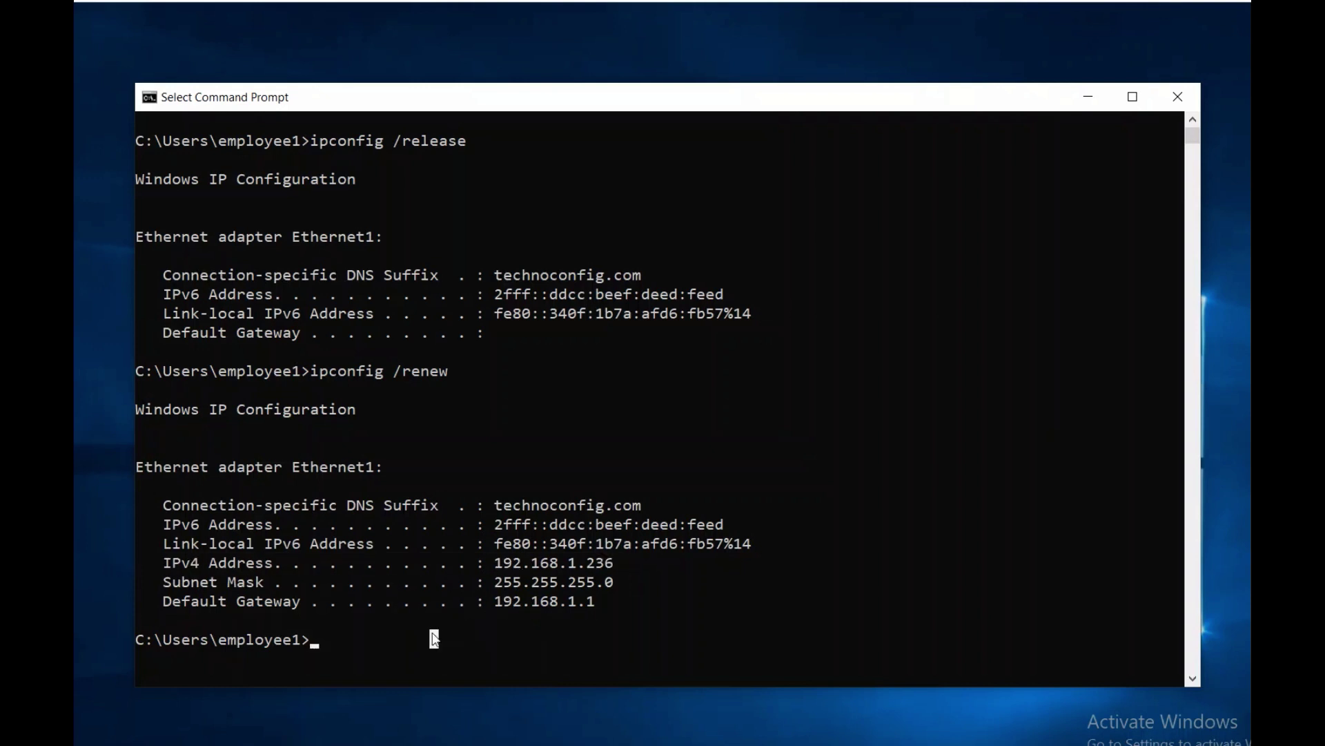
# Clear the screen and highlight DHCP Server 192.168.1.2 in the ipconfig /all output
pyautogui.write('c')
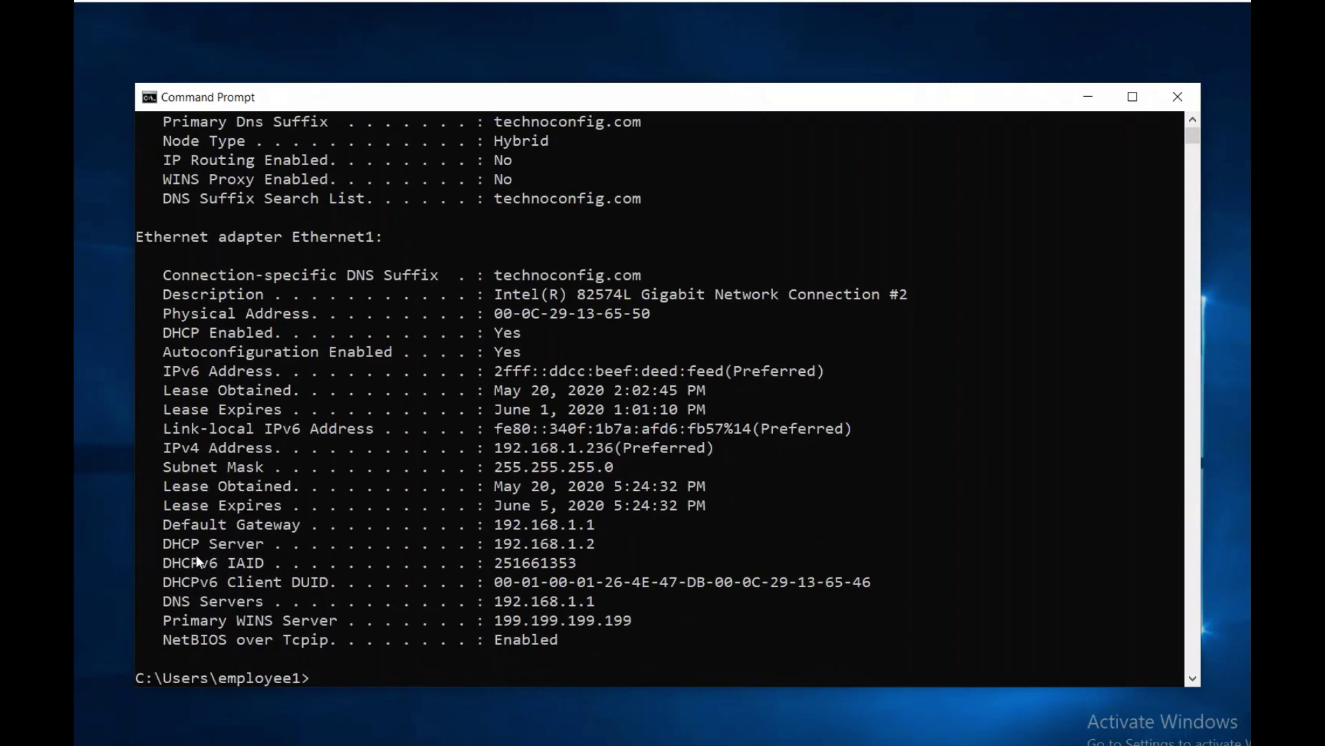
pyautogui.moveTo(166, 543); pyautogui.dragTo(172, 548)
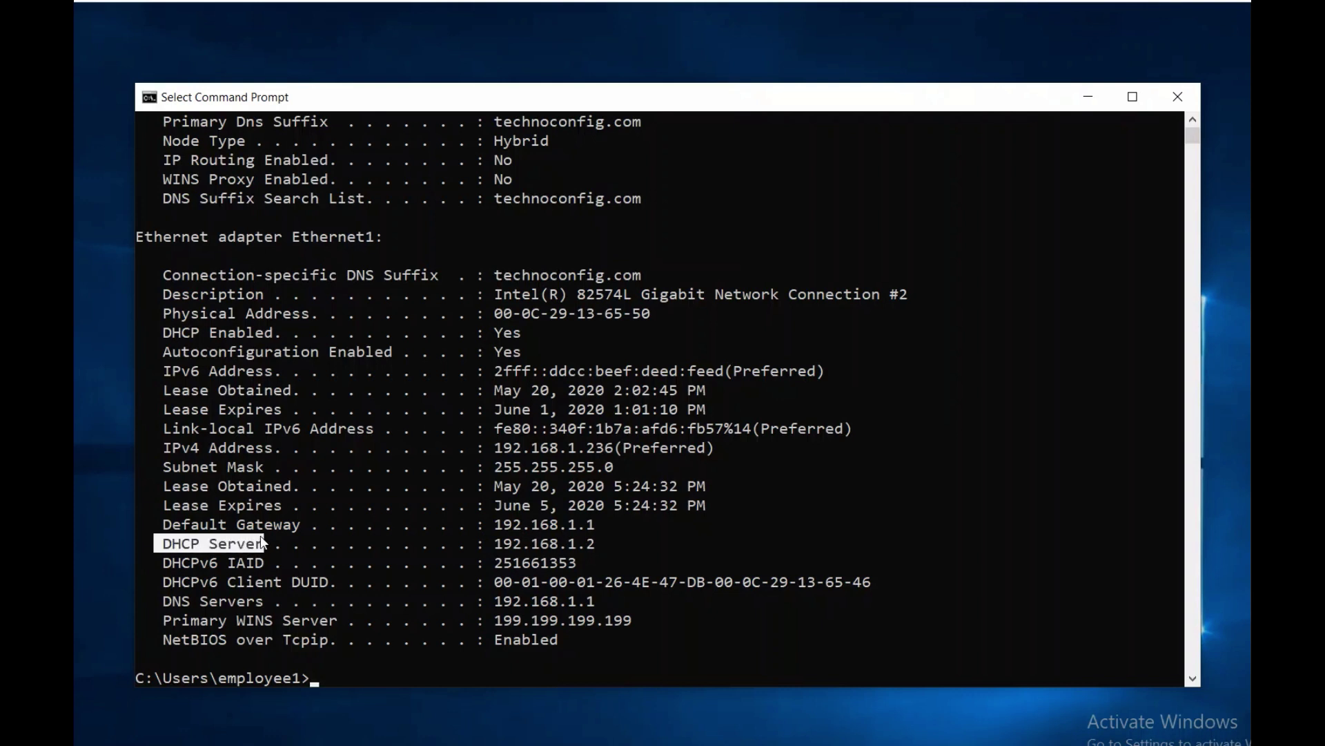
pyautogui.moveTo(490, 544); pyautogui.dragTo(590, 545)
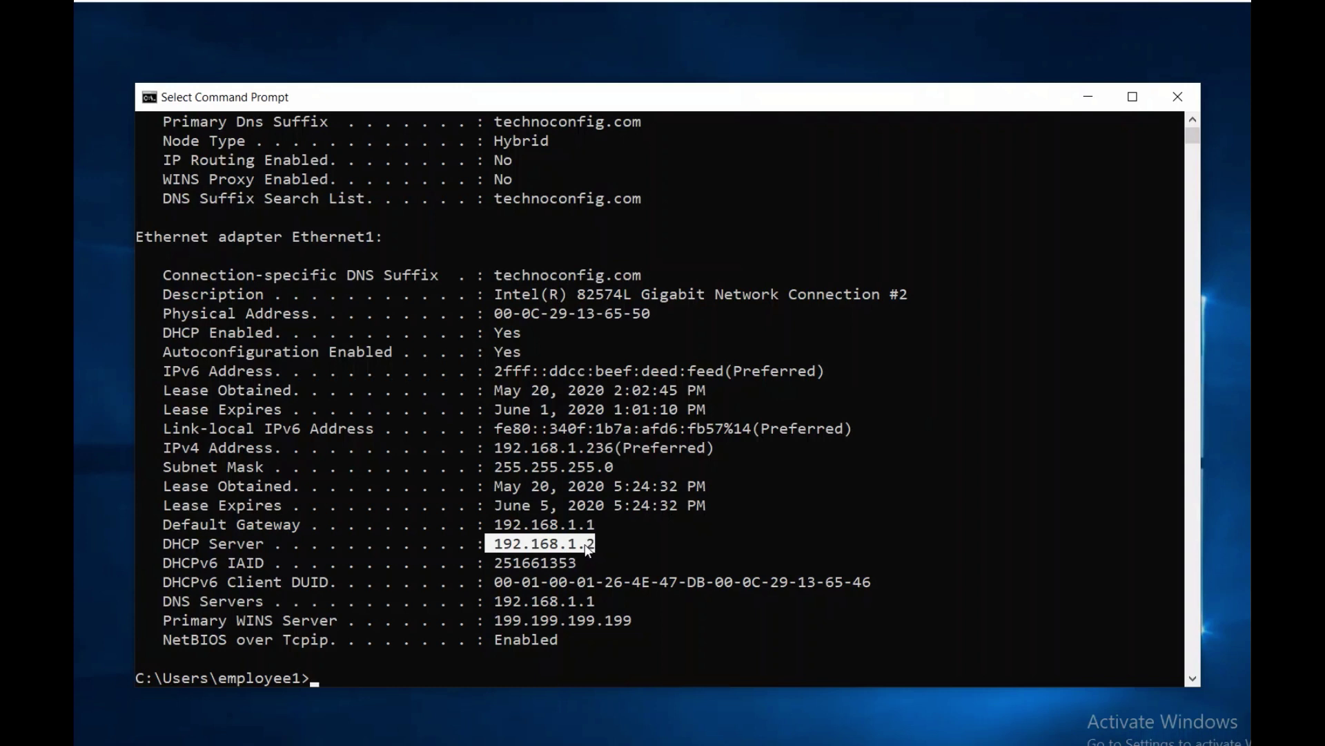